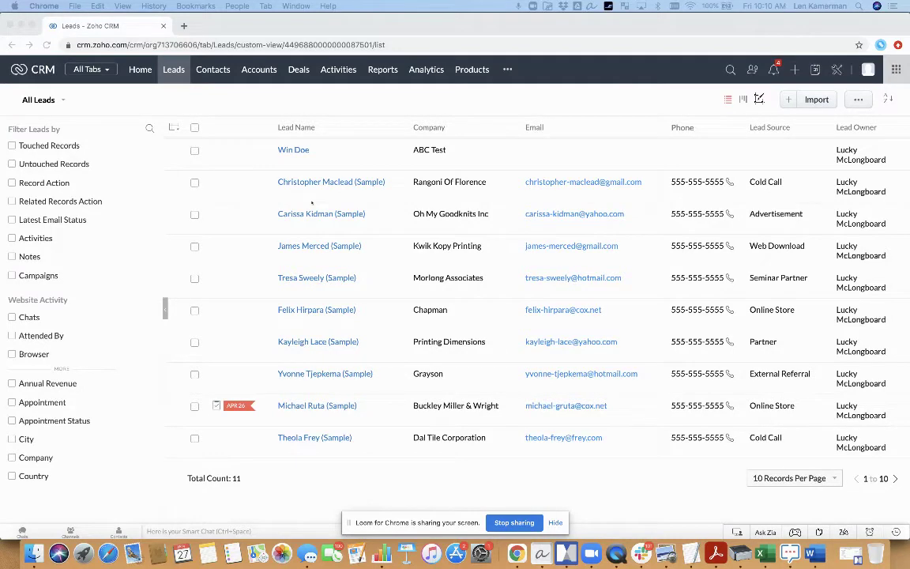
Step: From Setup's Modules and Fields, start a new custom module with a blank Untitled layout
left_click(568, 26)
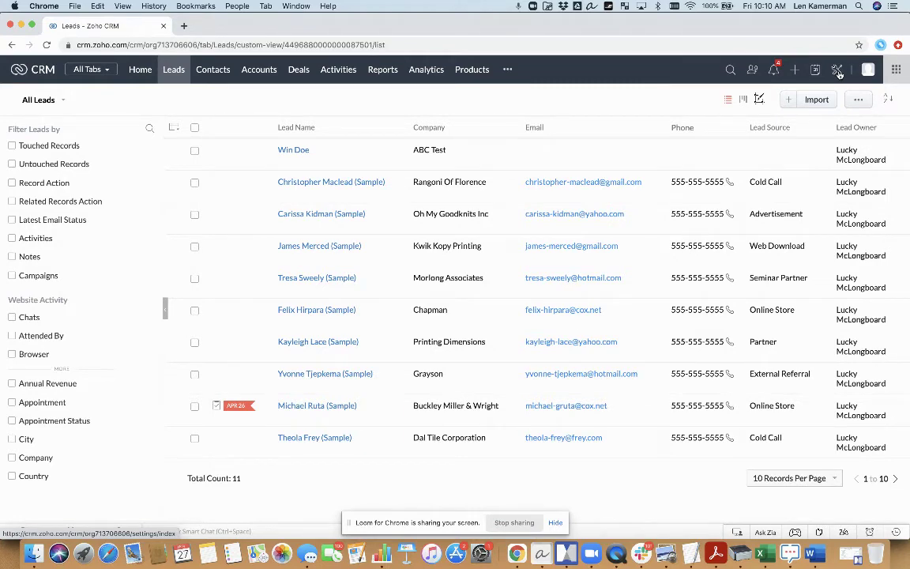
left_click(838, 72)
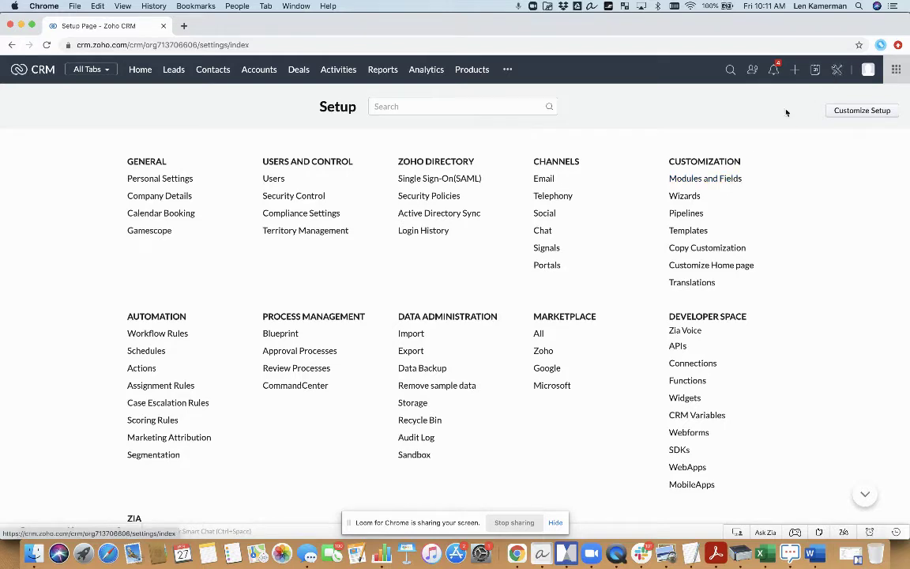
left_click(705, 179)
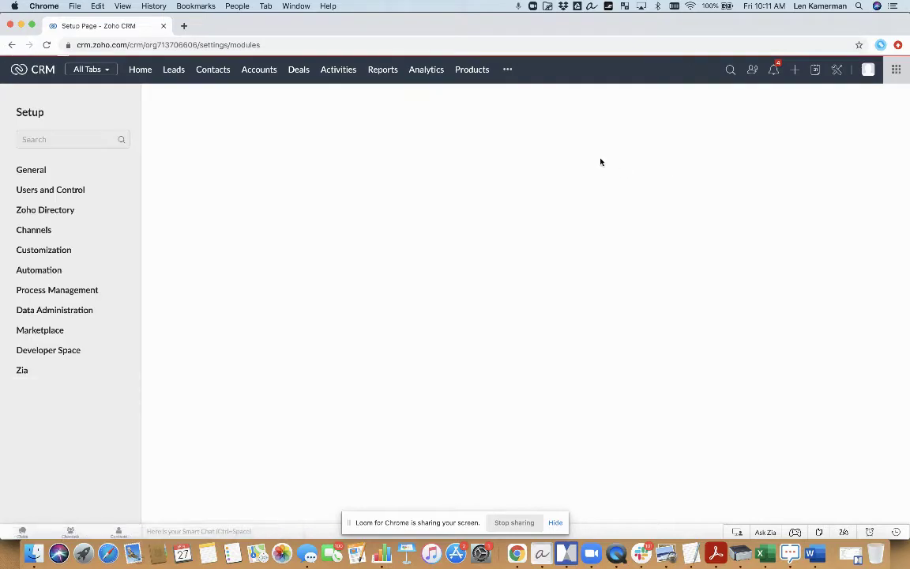
left_click(855, 148)
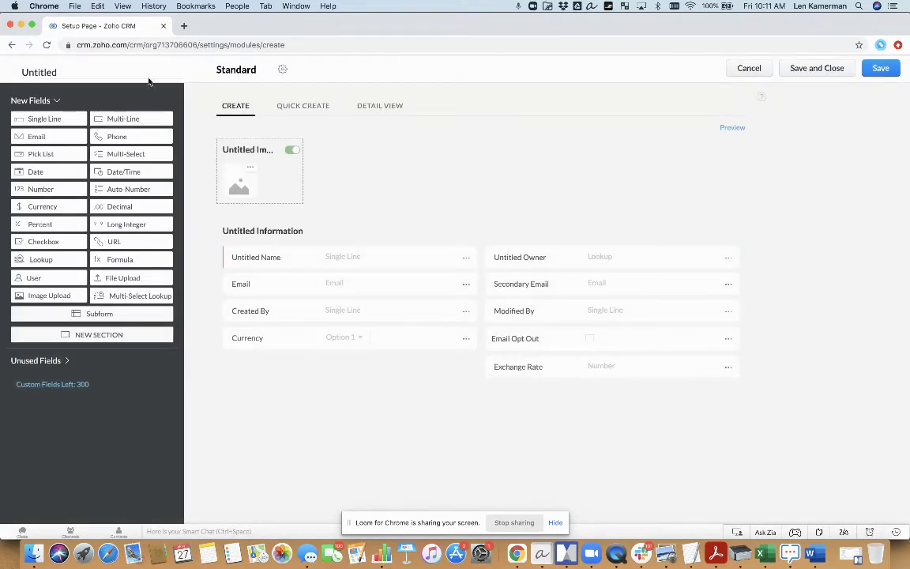
Step: Rename the module to plural 'Lead Directory Records' and singular 'Lead Directory Record'
left_click(55, 71)
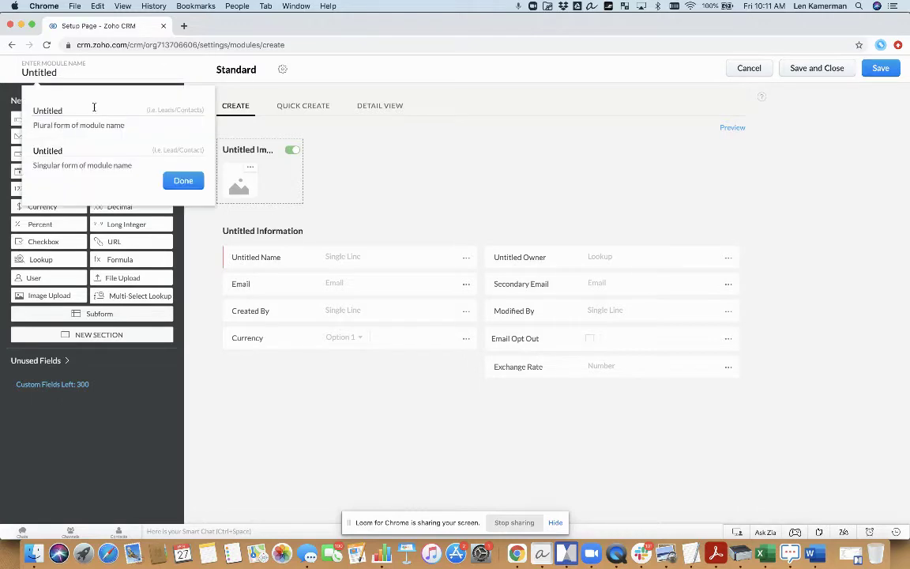
left_click(92, 109)
left_click(14, 99)
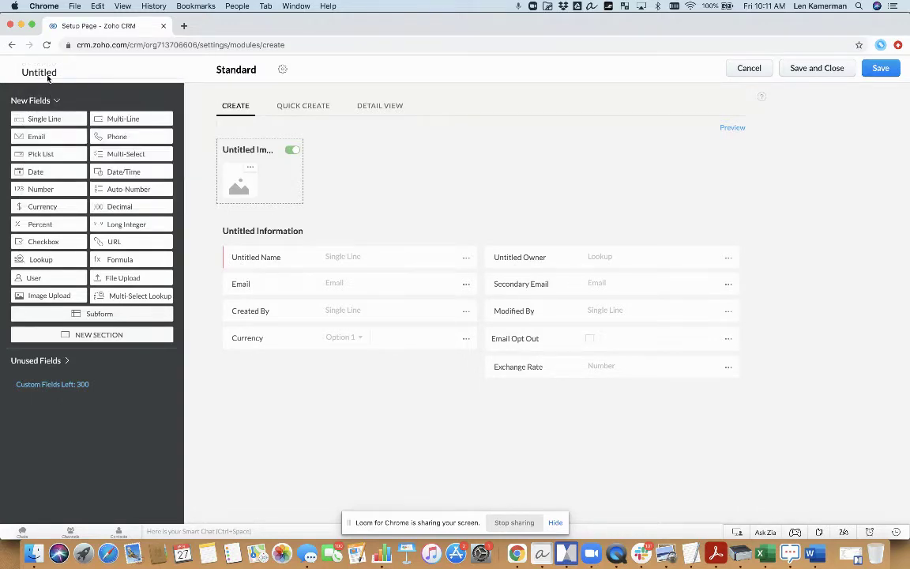
left_click(44, 70)
left_click_drag(62, 111, 34, 110)
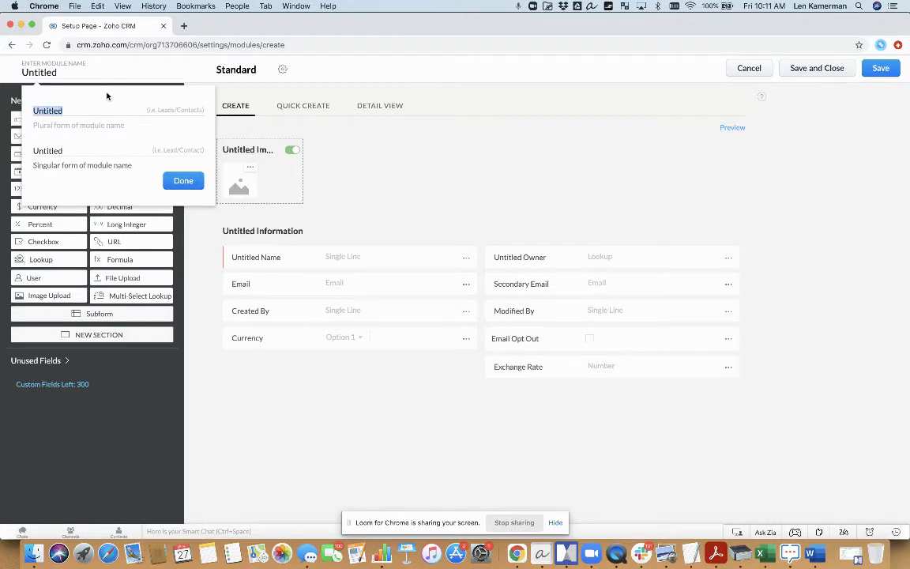
type("Lead Directory Record")
key("Tab")
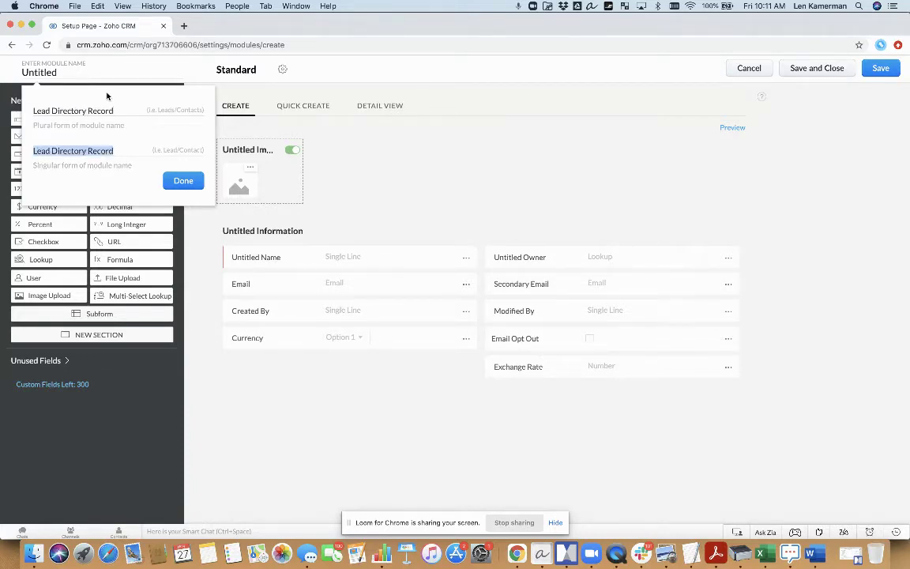
key("shift+Tab")
key("Right")
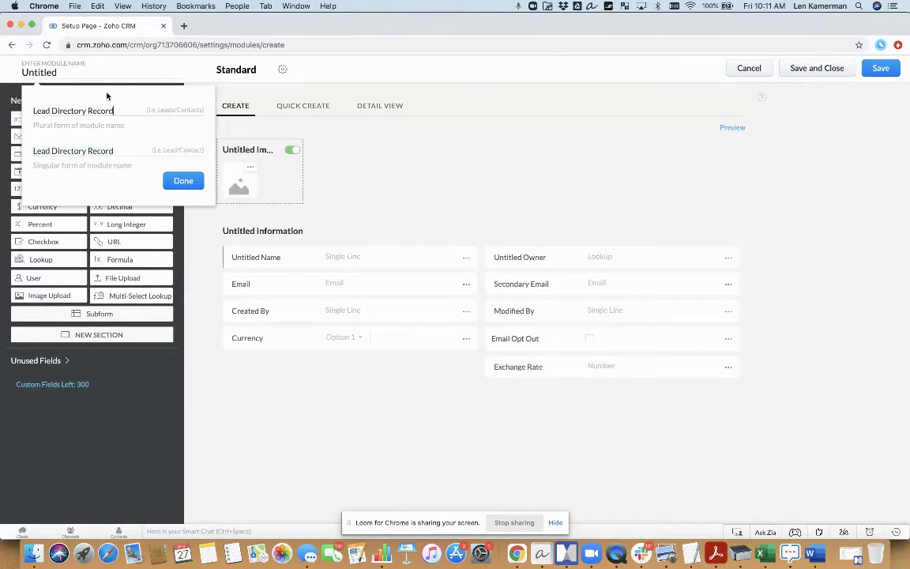
type("s")
key("Tab")
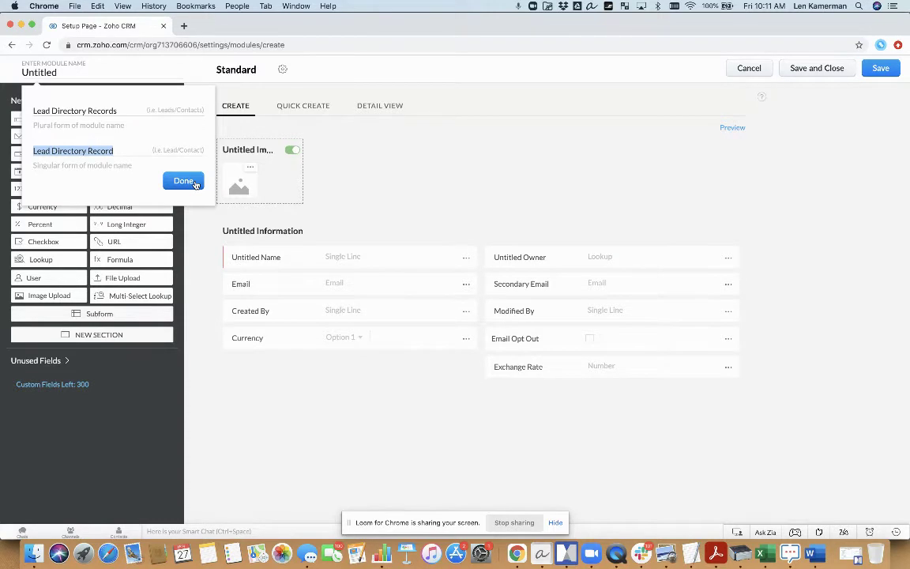
left_click(195, 183)
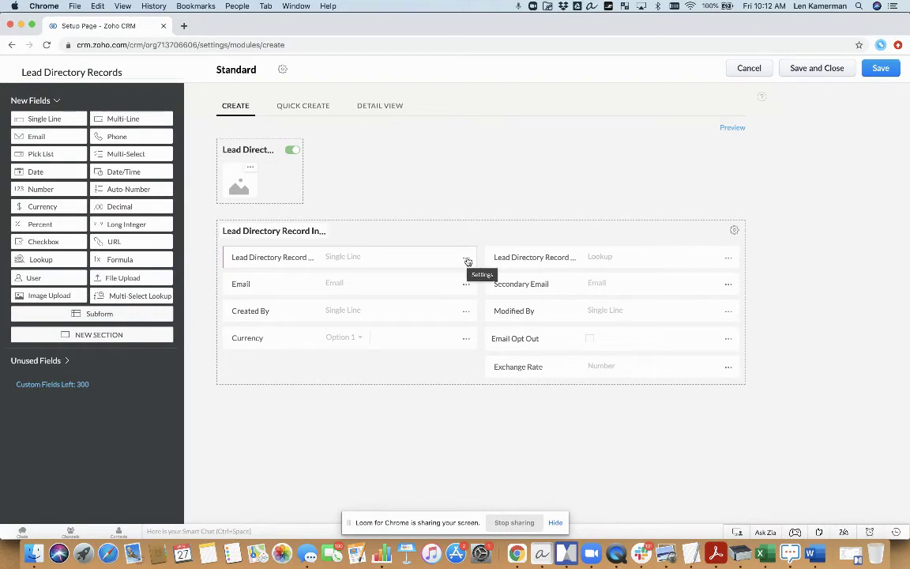
Step: Change the Lead Directory Record Name field's properties to Auto-Number starting at 1
left_click(466, 259)
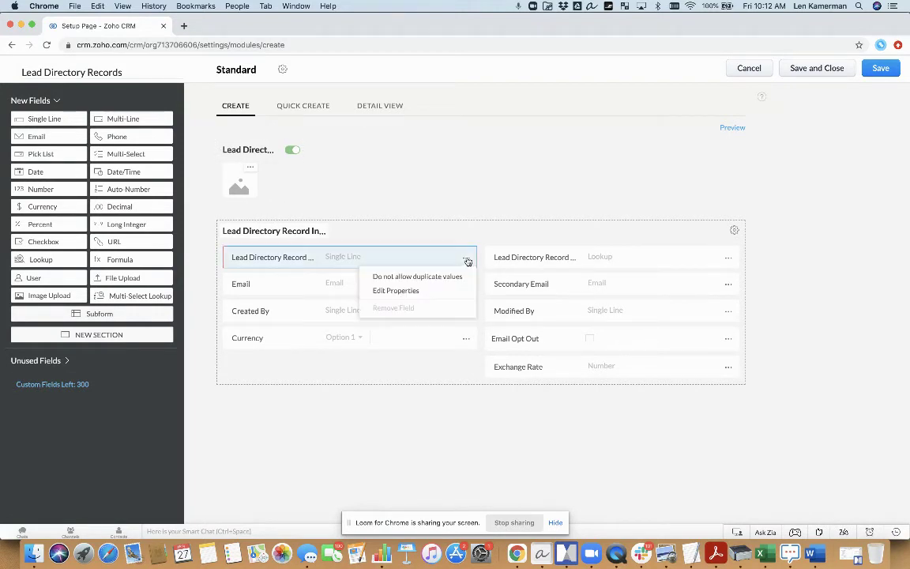
left_click(434, 292)
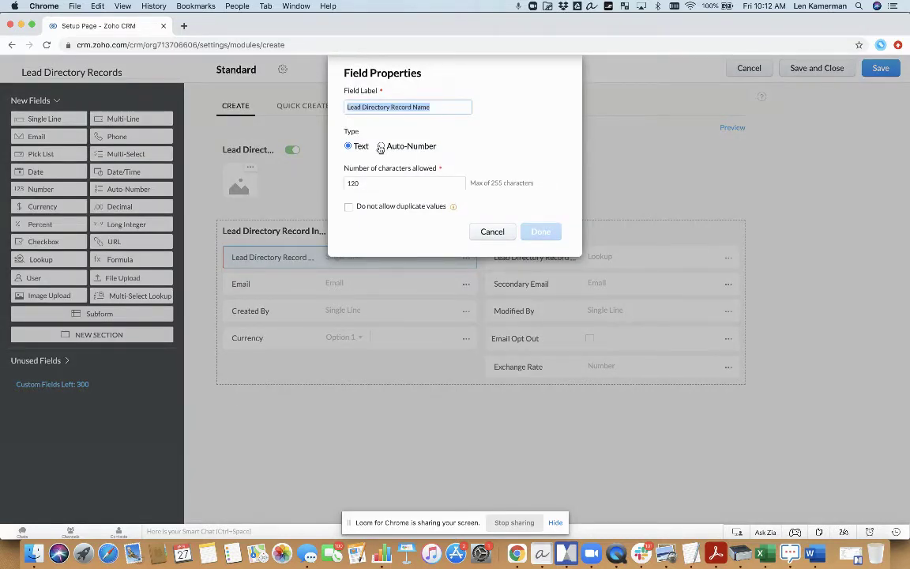
left_click(381, 146)
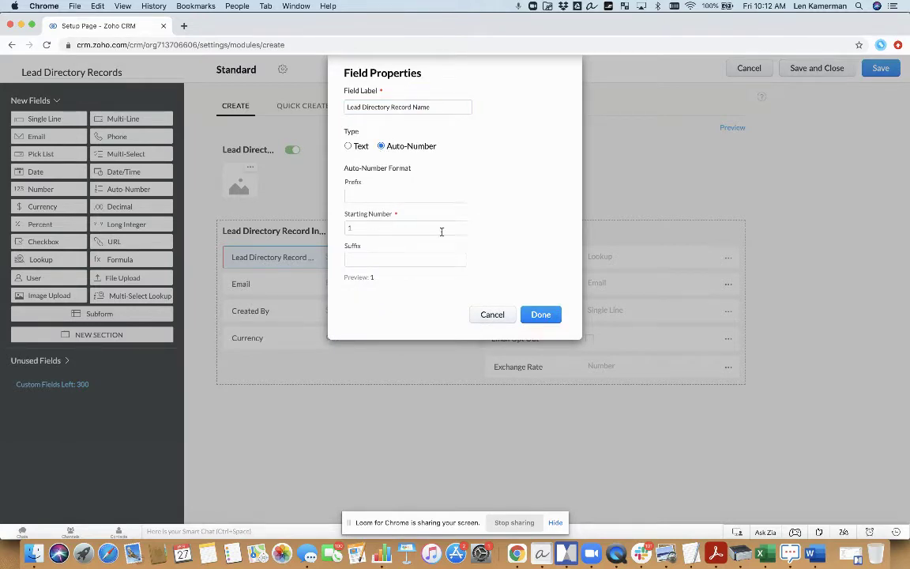
left_click(540, 316)
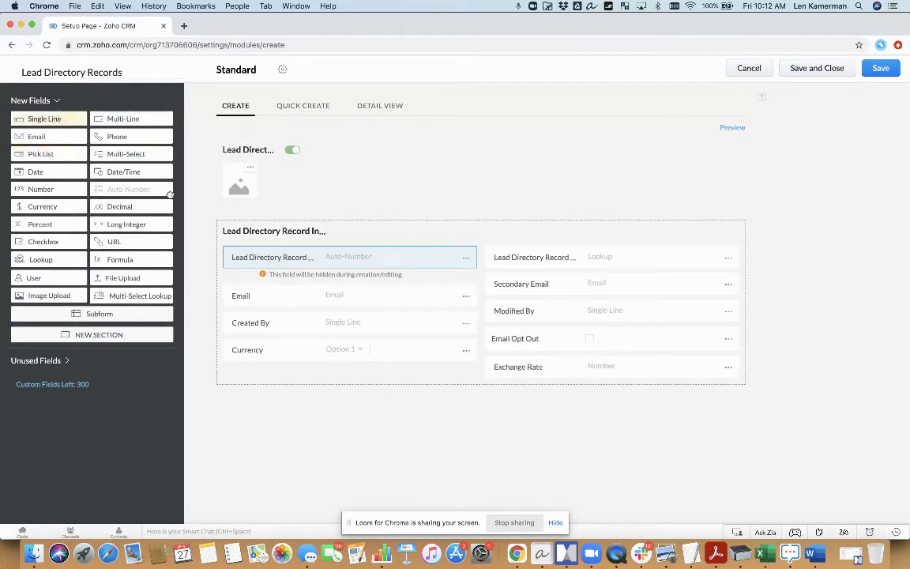
Step: Add three Single Line fields labelled First Name, Last Name and Company
left_click_drag(59, 117, 308, 290)
type("First Name")
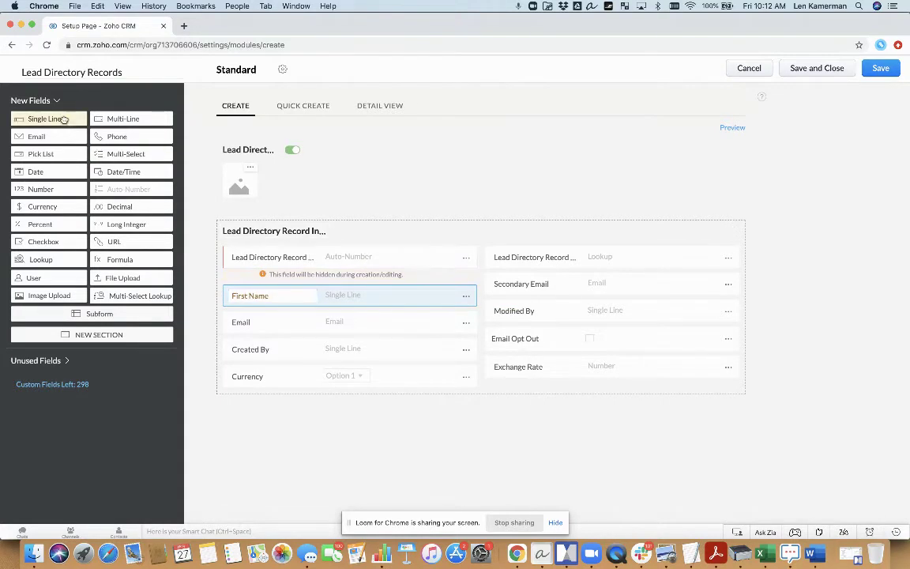
left_click_drag(68, 118, 290, 324)
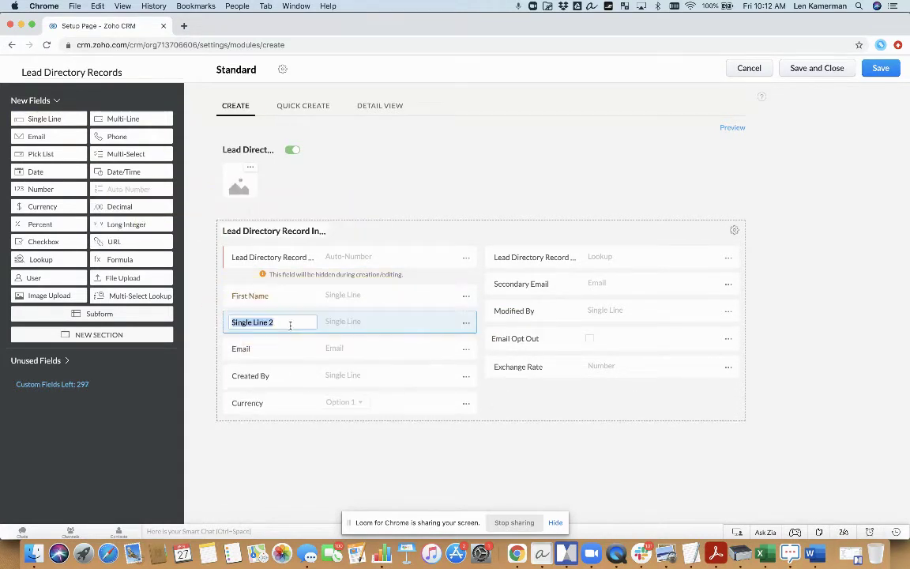
type("Last Name")
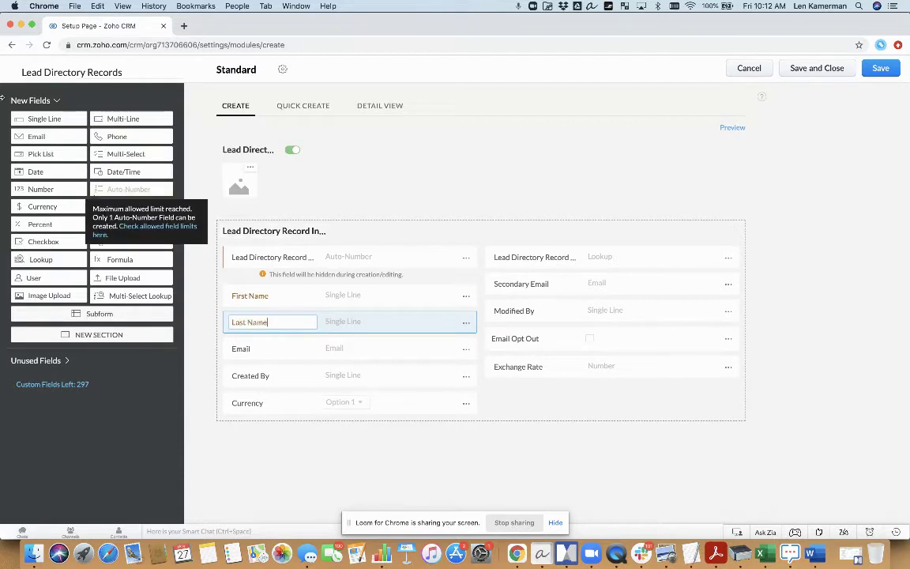
left_click_drag(45, 118, 285, 345)
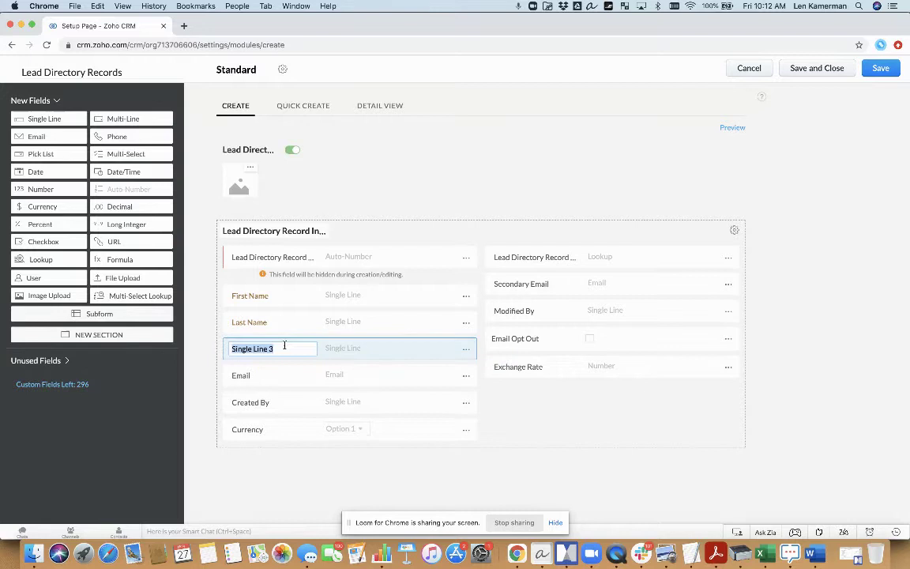
type("Company")
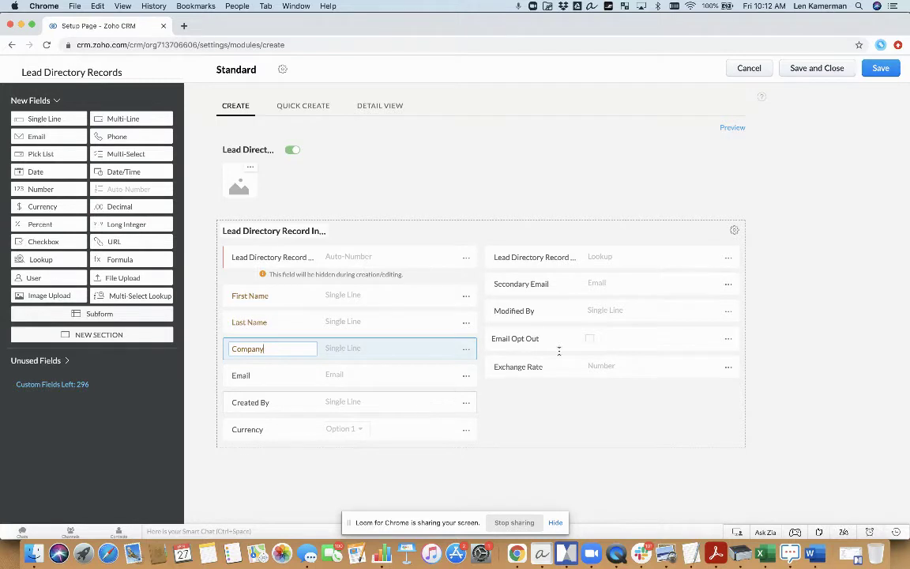
Step: Remove the Secondary Email and Created By fields, moving them to unused fields
left_click(728, 286)
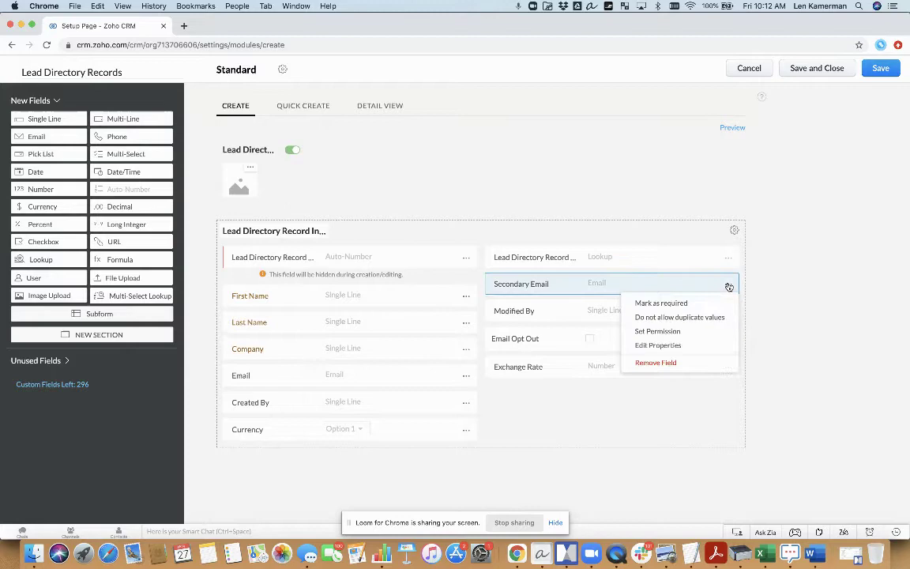
left_click(673, 363)
left_click(501, 336)
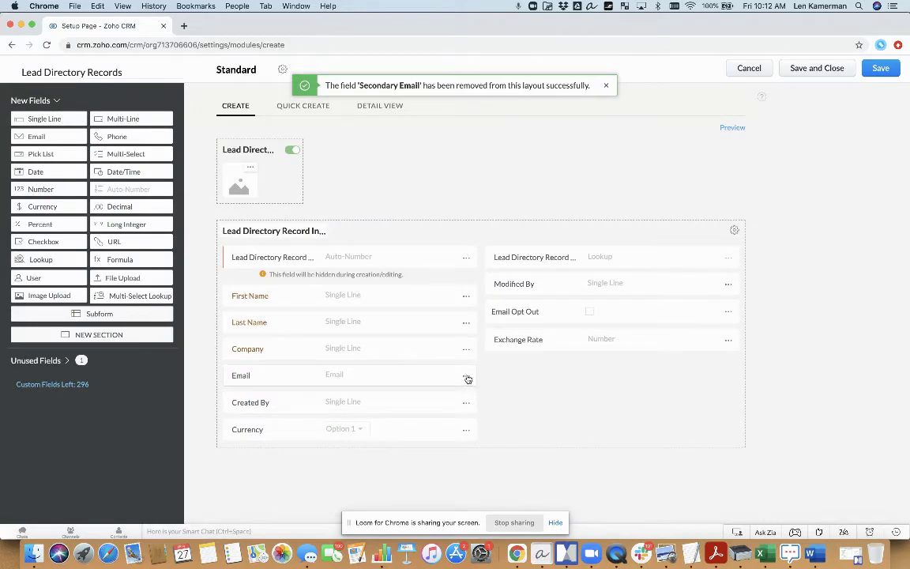
left_click(466, 406)
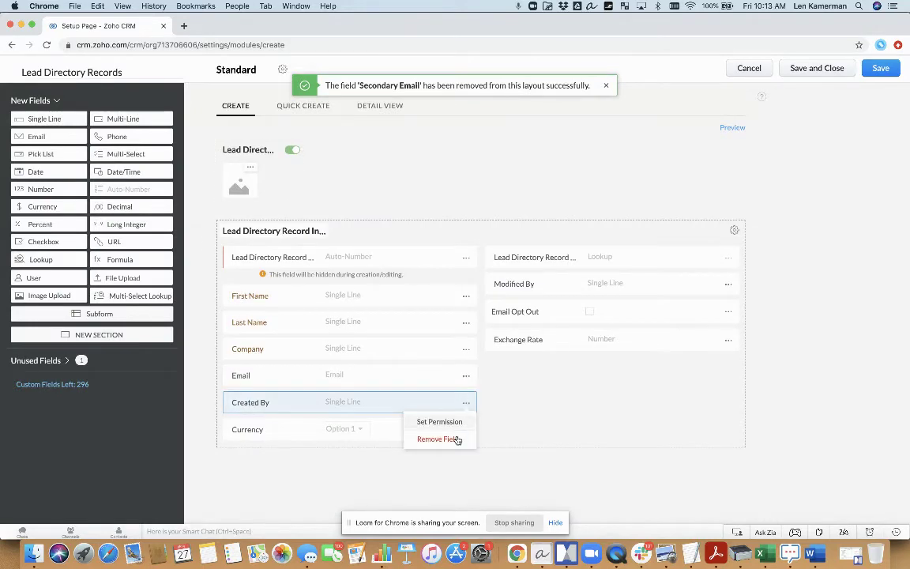
left_click(456, 436)
left_click(479, 337)
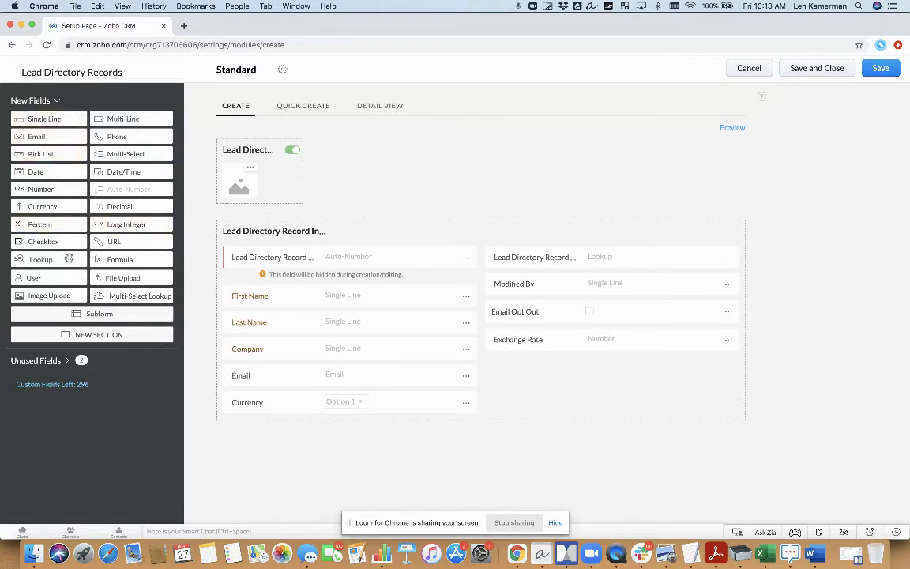
Step: Add a required Related Lead lookup to Leads with related list title Directory Record
left_click_drag(71, 259, 591, 368)
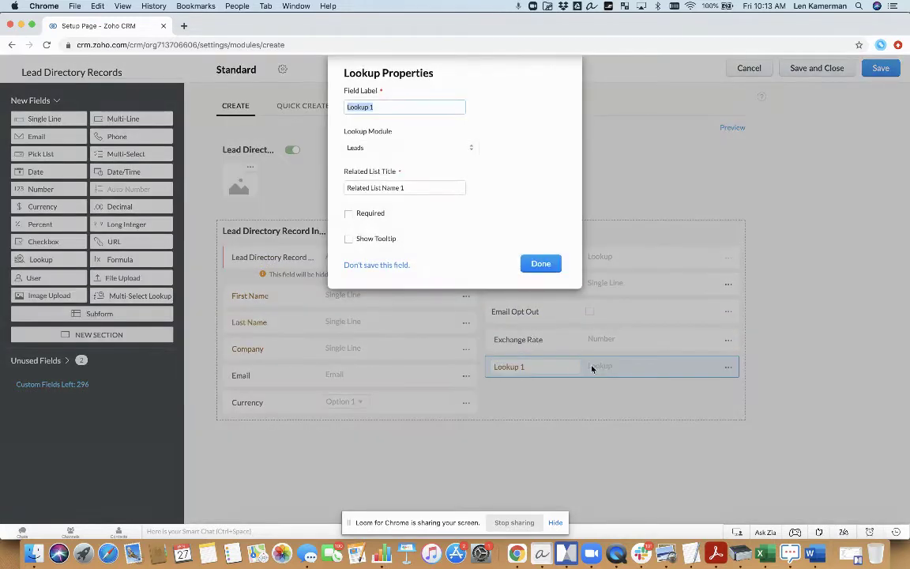
type("Lead")
key("super+Left")
type("Related")
left_click_drag(408, 187, 346, 187)
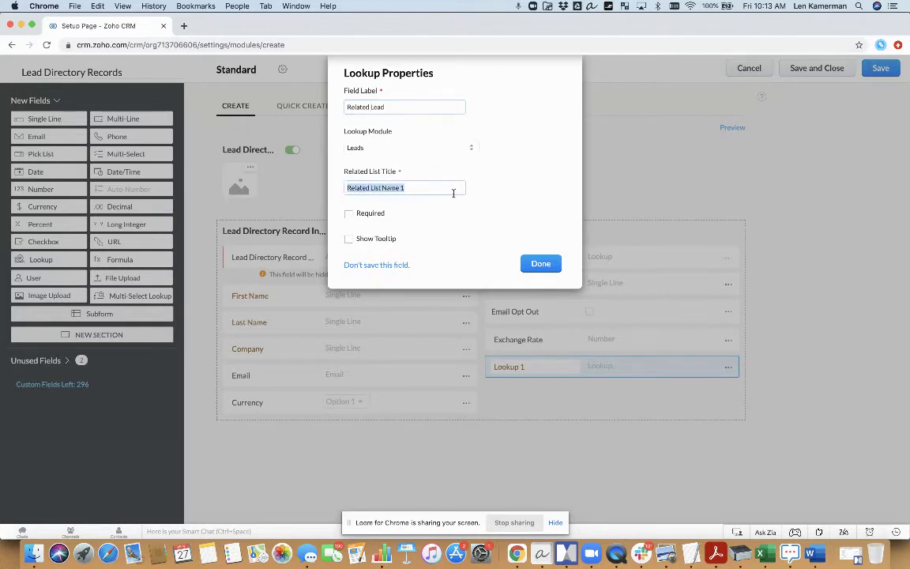
type("Directory Record")
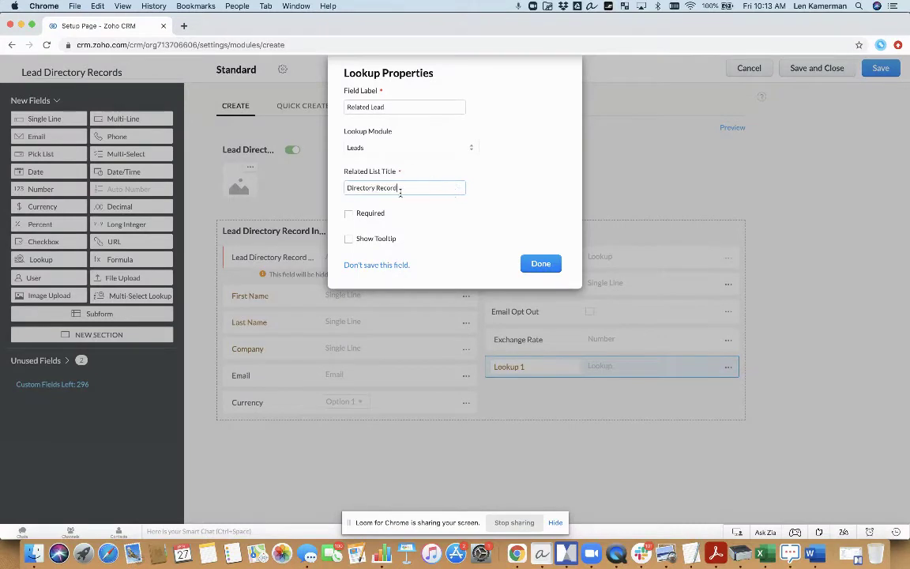
left_click(367, 217)
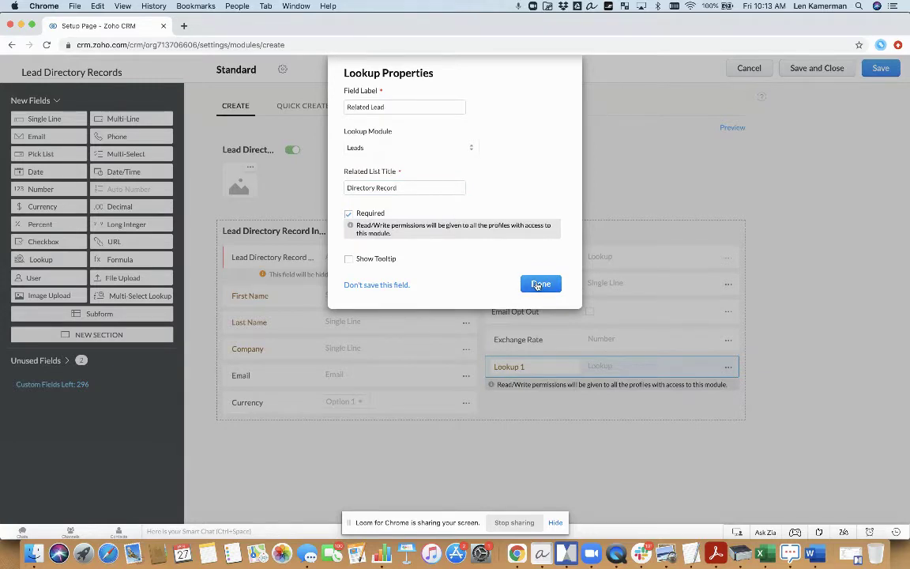
left_click(538, 285)
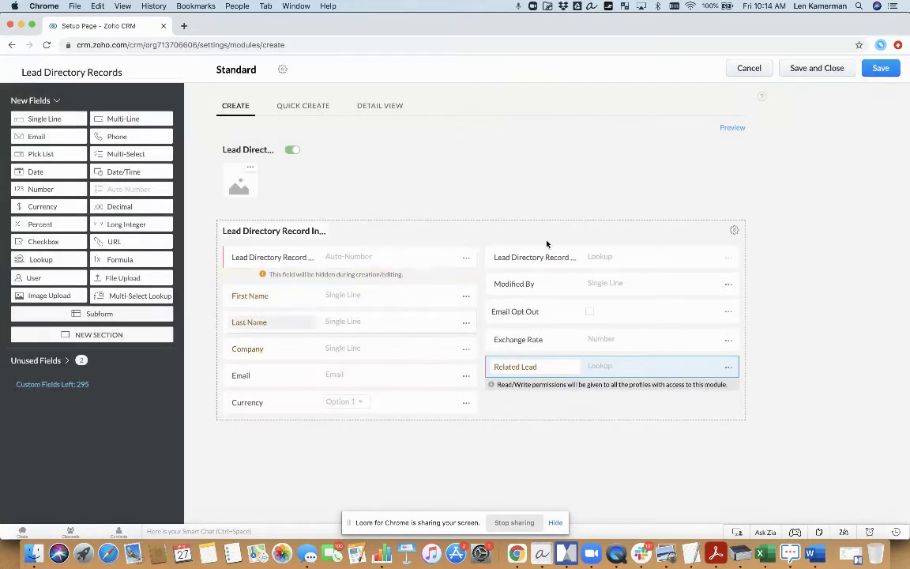
Step: Save the module with access for both the Administrator and Standard profiles
left_click(816, 67)
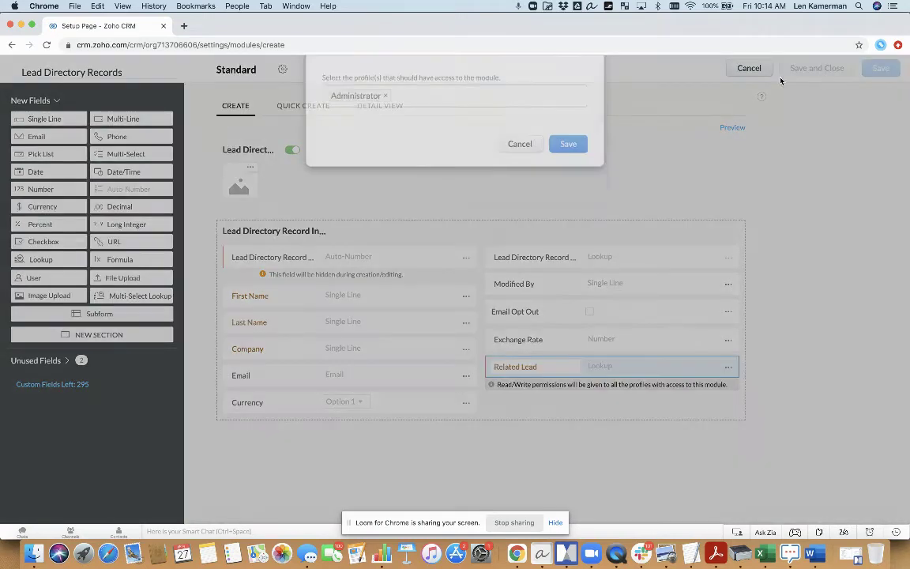
left_click(462, 123)
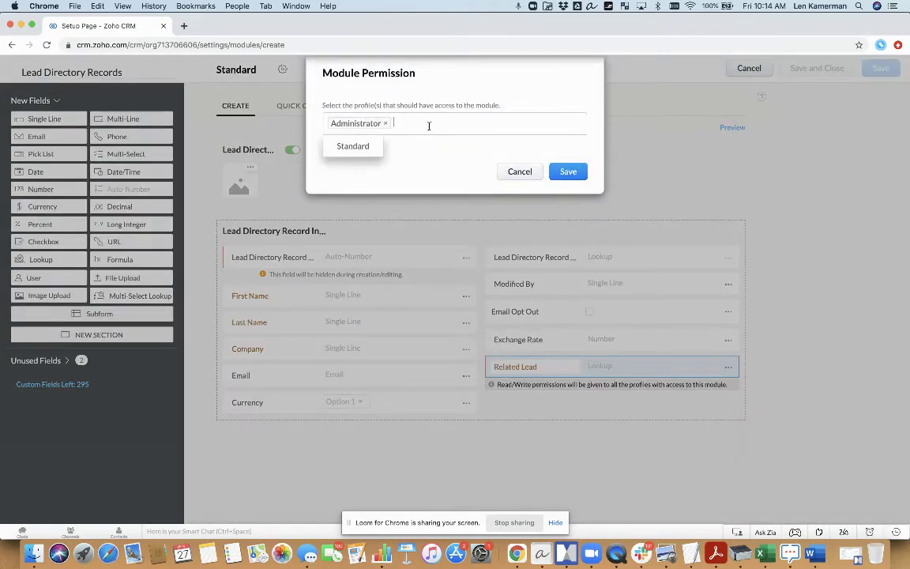
left_click(347, 149)
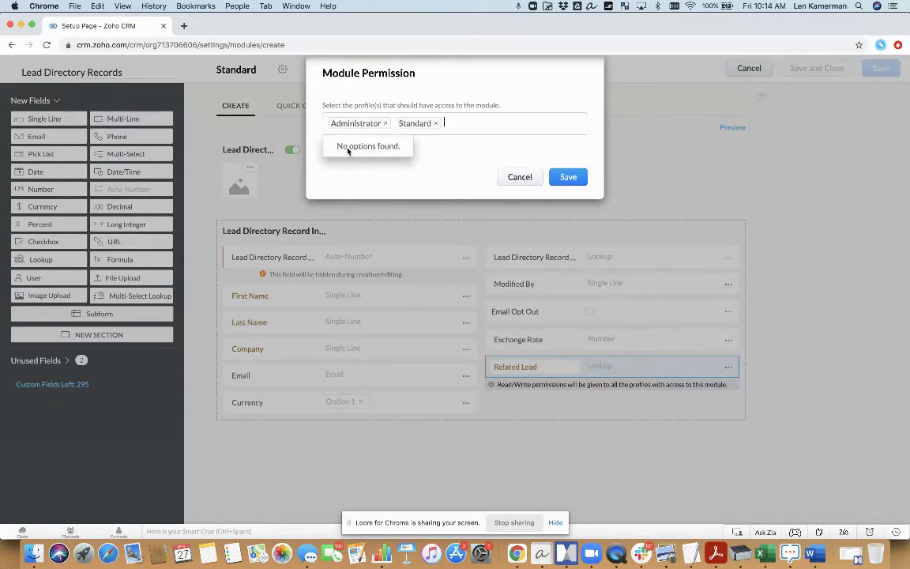
left_click(347, 149)
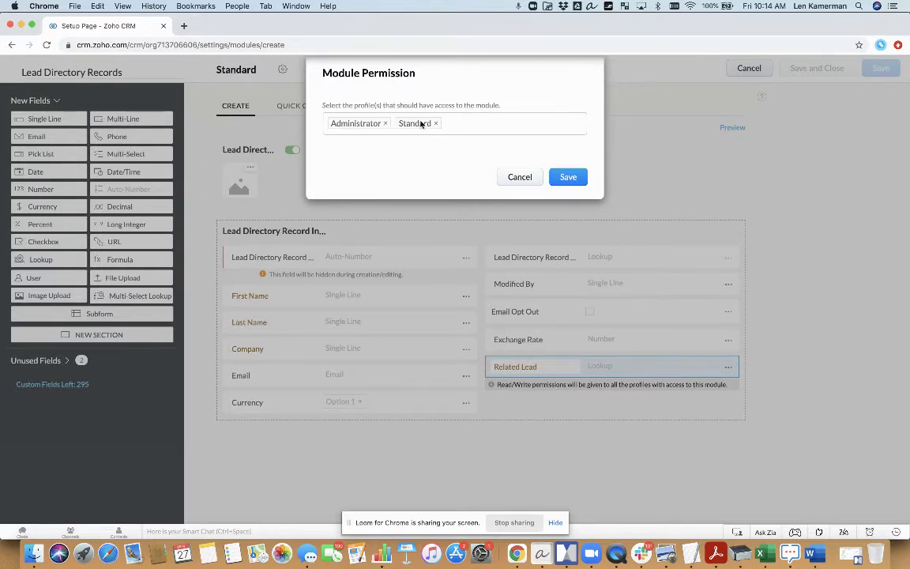
left_click(567, 177)
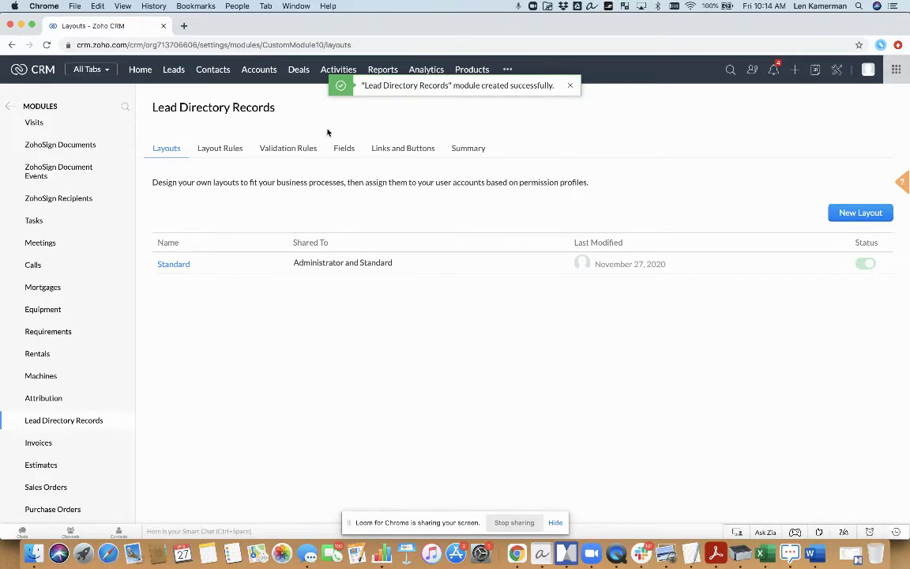
Step: Open the Lead Directory Records module from the more-modules list
left_click(507, 70)
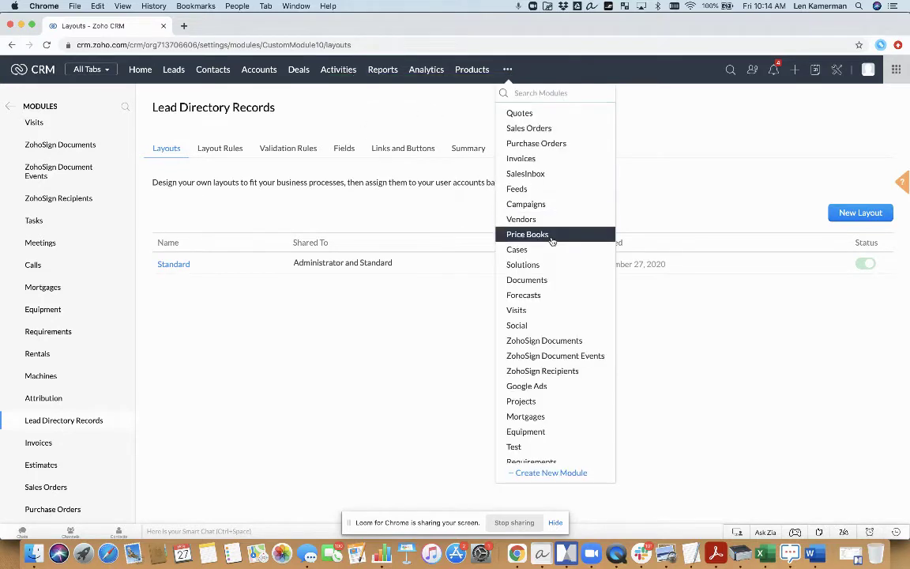
scroll(549, 241, "down", 5)
left_click(562, 455)
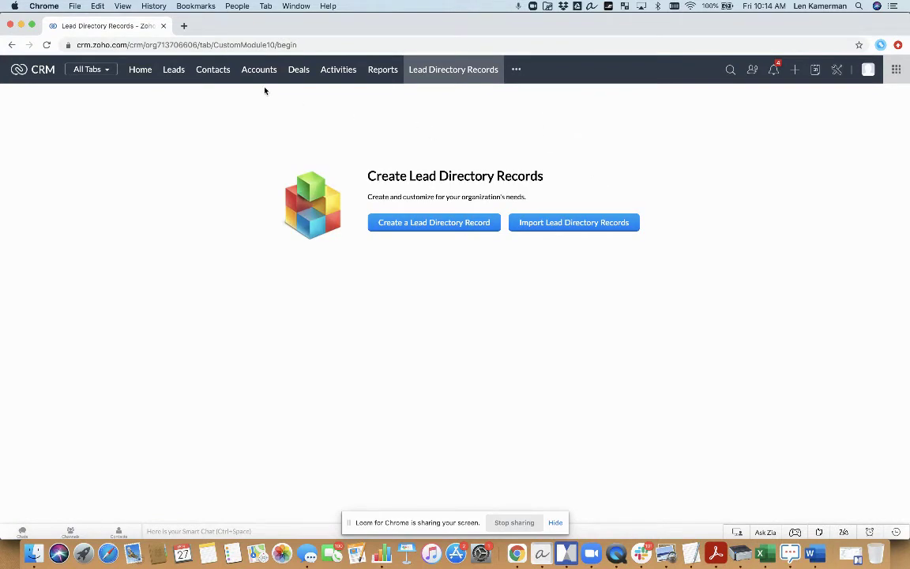
Step: Start a new lead and enter the contact's first name, last name and email
left_click(174, 70)
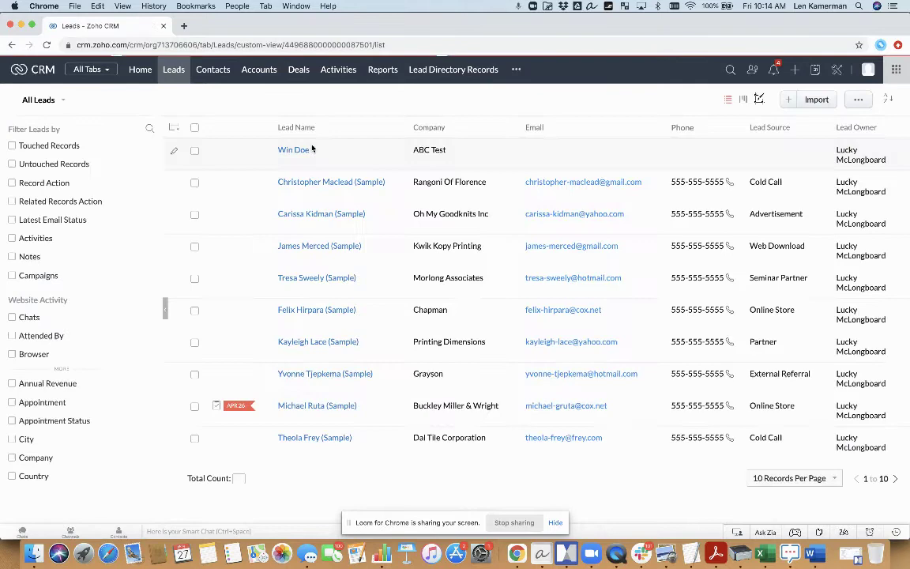
left_click(787, 101)
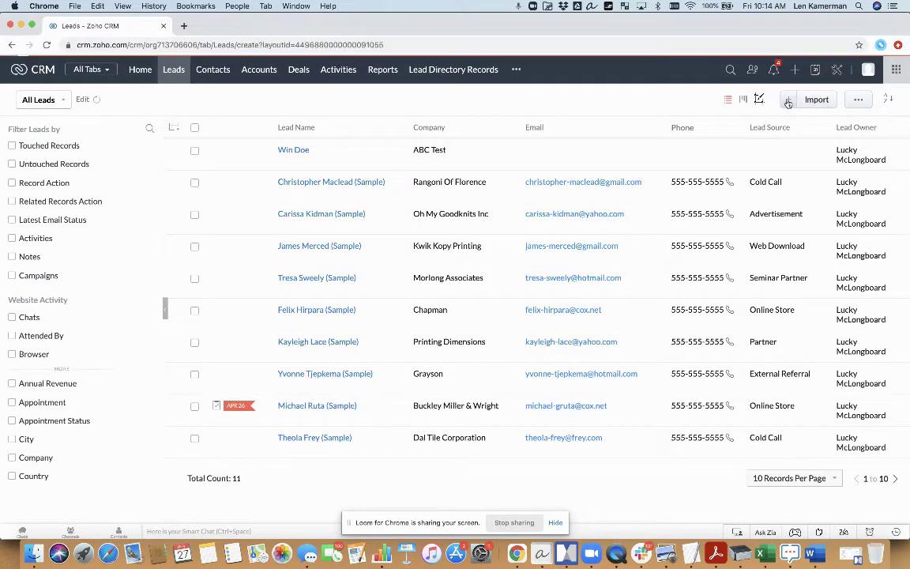
left_click(238, 281)
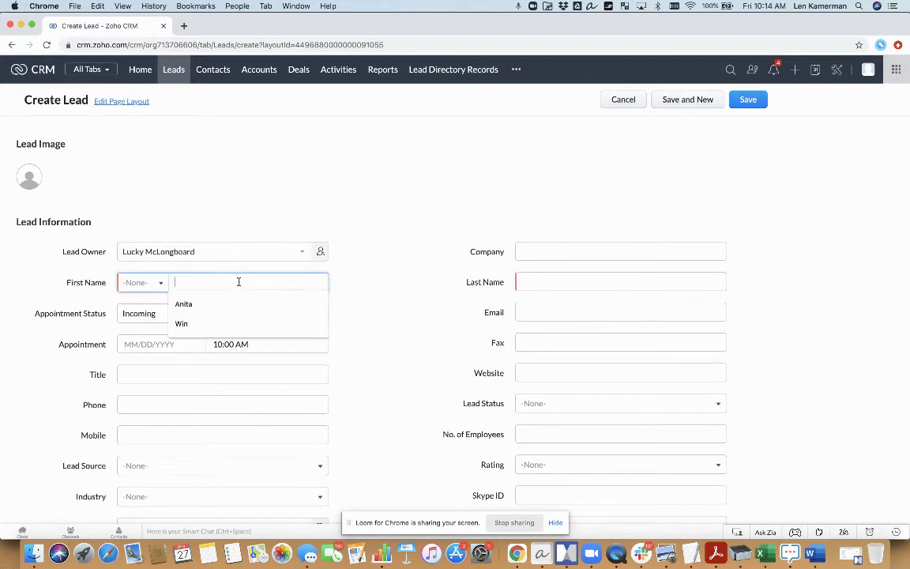
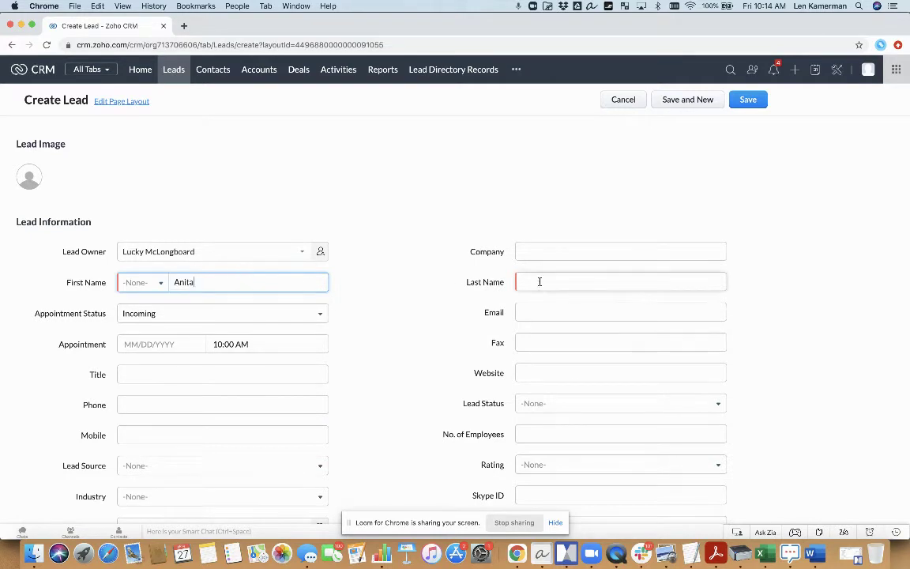
left_click(540, 281)
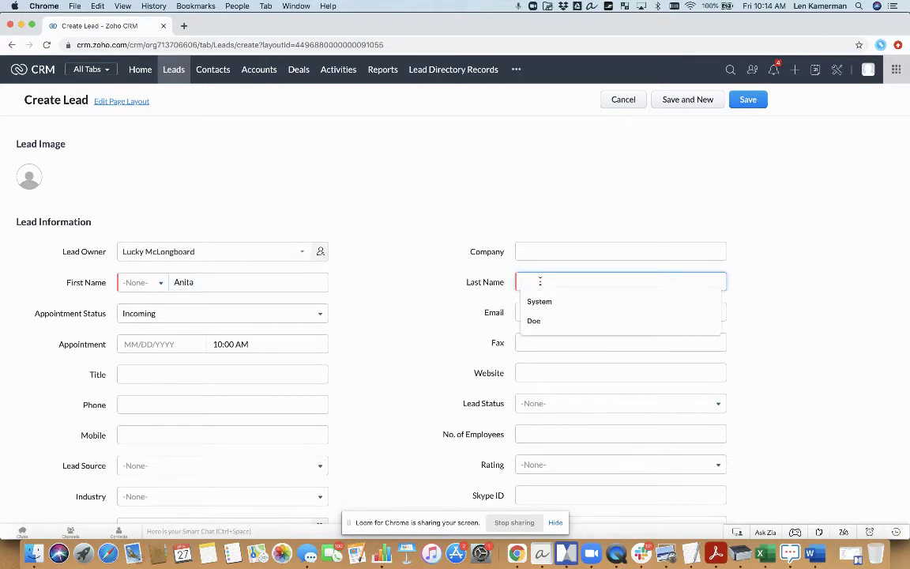
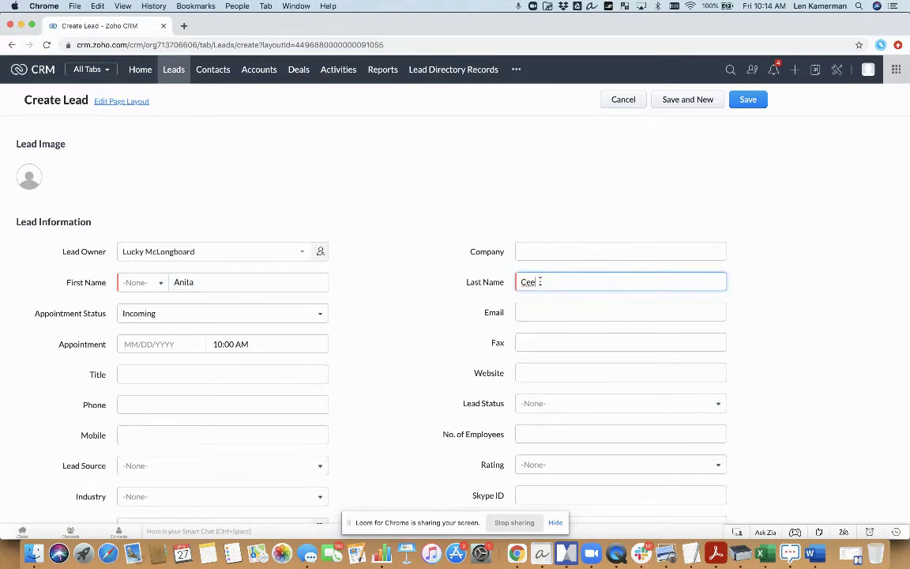
type("acem")
key("Tab")
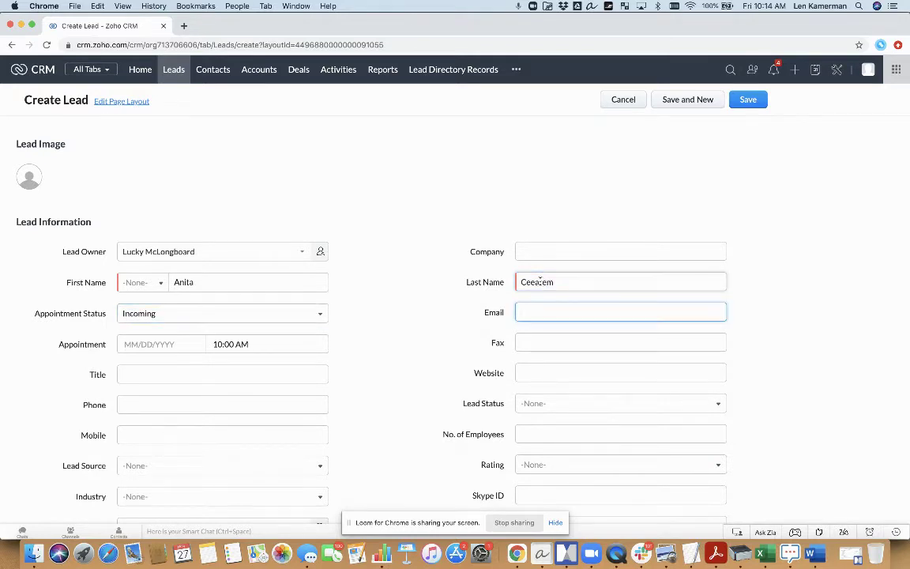
key("Tab")
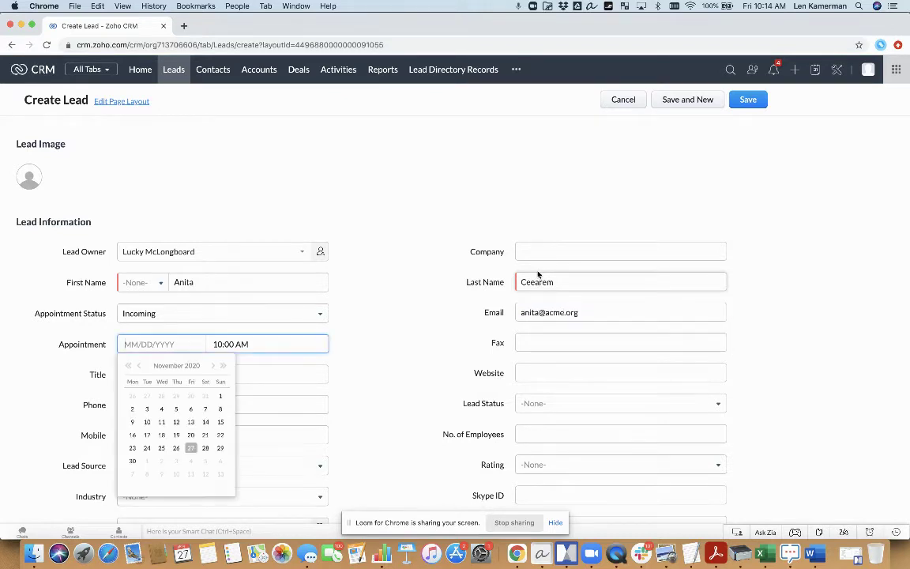
Step: Set the lead's company to ACME, save it, and return to Lead Directory Records
left_click(548, 252)
type("ACME")
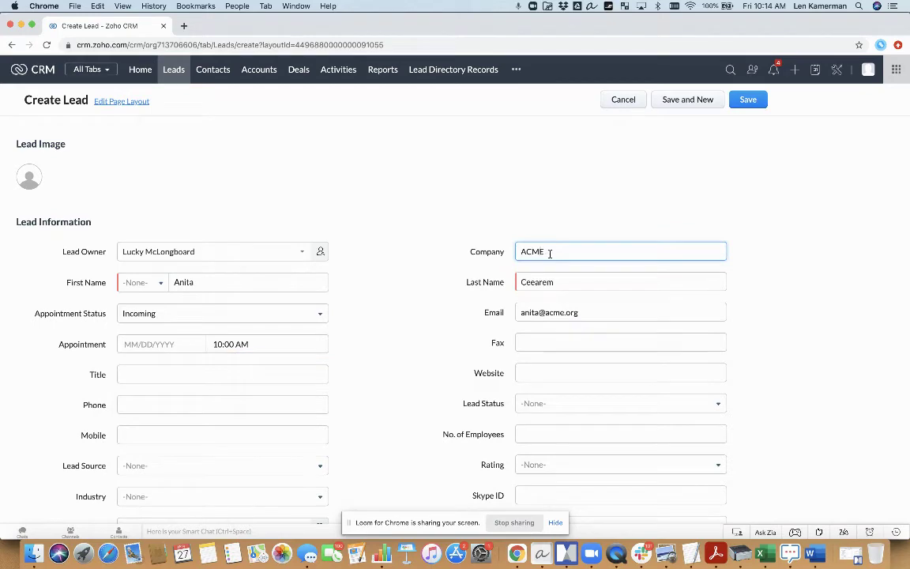
left_click(399, 353)
scroll(401, 355, "down", 3)
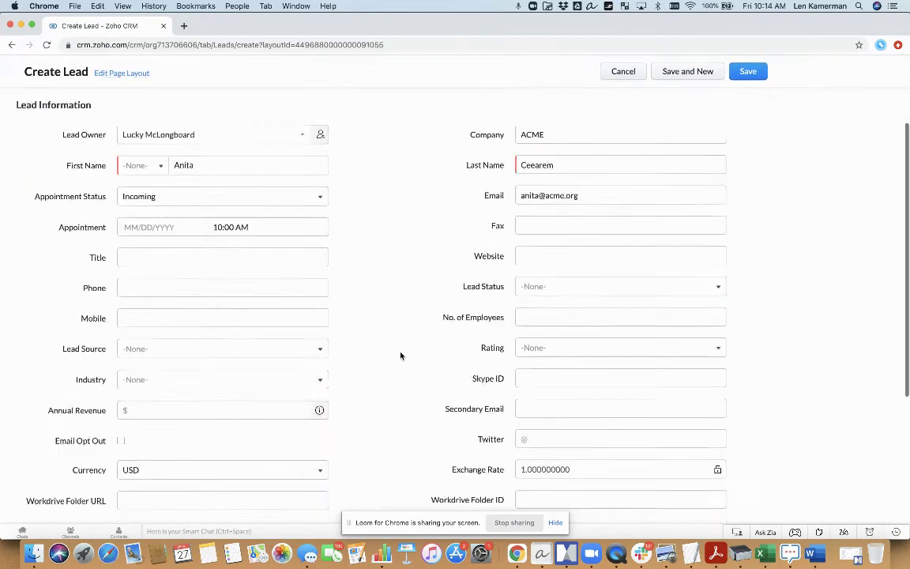
scroll(359, 316, "up", 5)
left_click(752, 103)
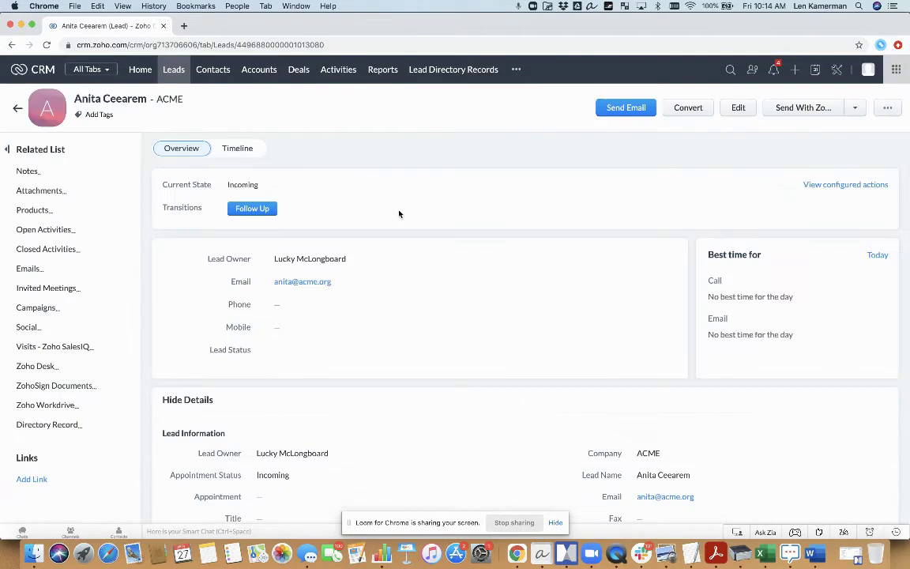
left_click(428, 71)
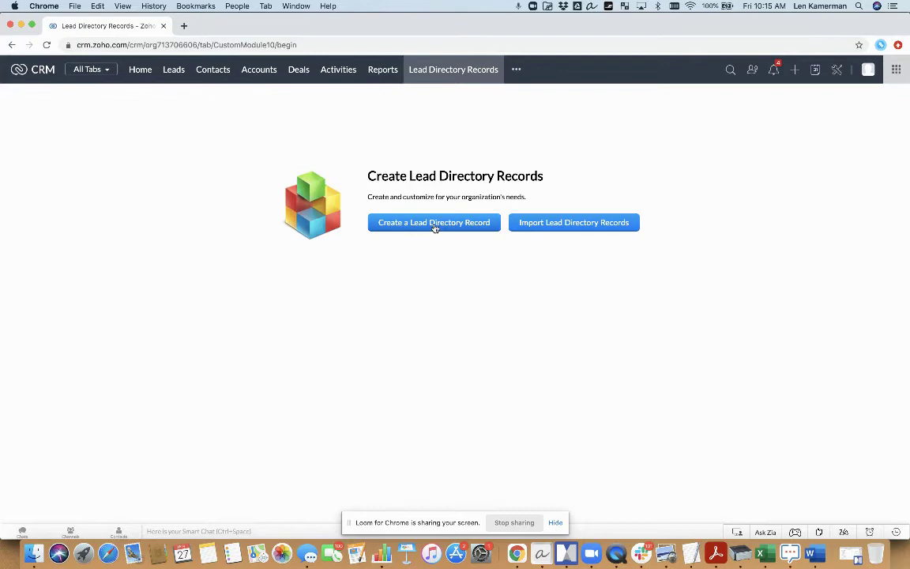
Step: Start a new directory record with the contact's first name, last name, company ACME and email
left_click(433, 223)
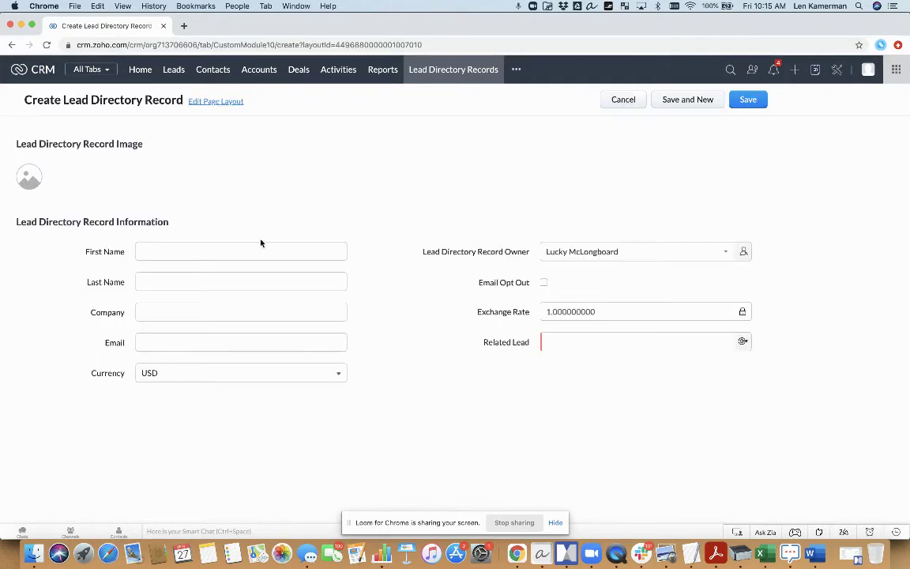
left_click(247, 249)
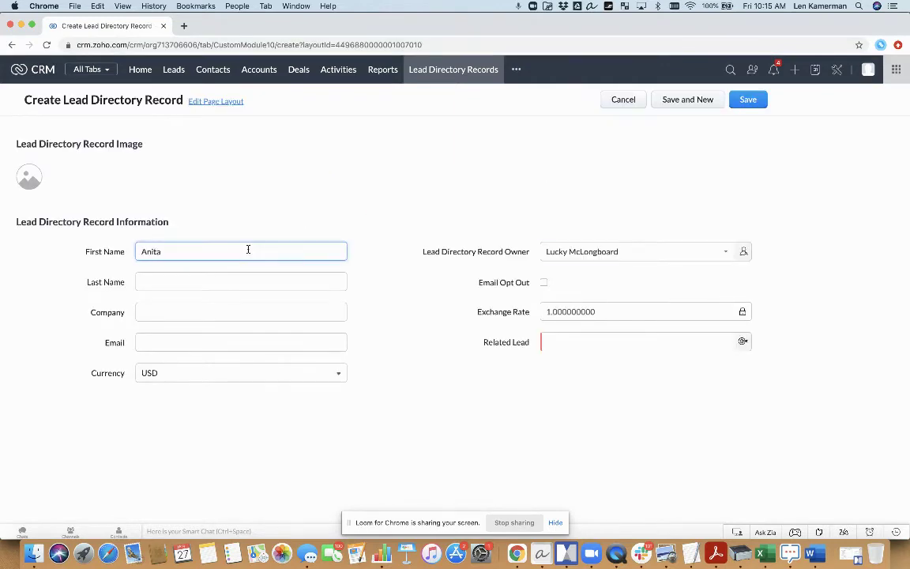
key("Tab")
left_click(203, 281)
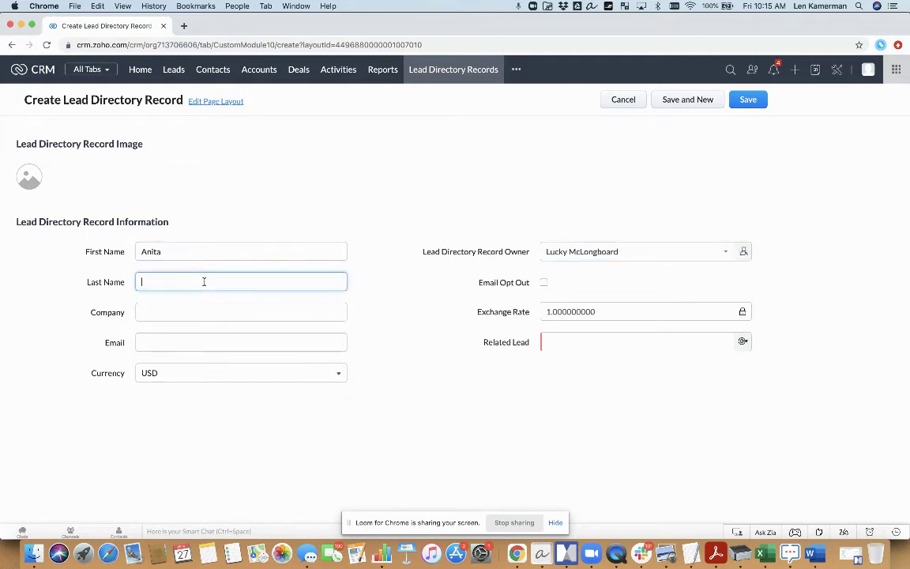
key("Tab")
type("ACM")
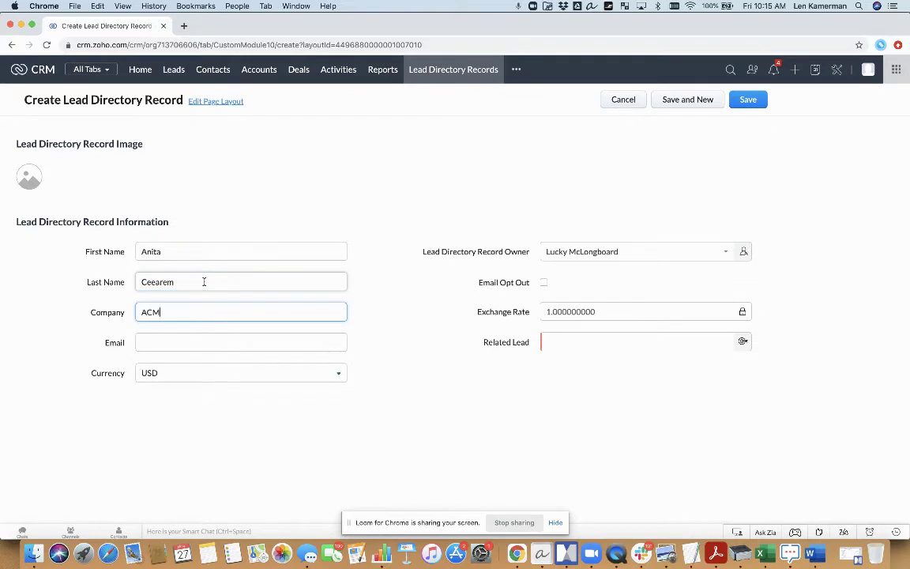
type("E")
key("Tab")
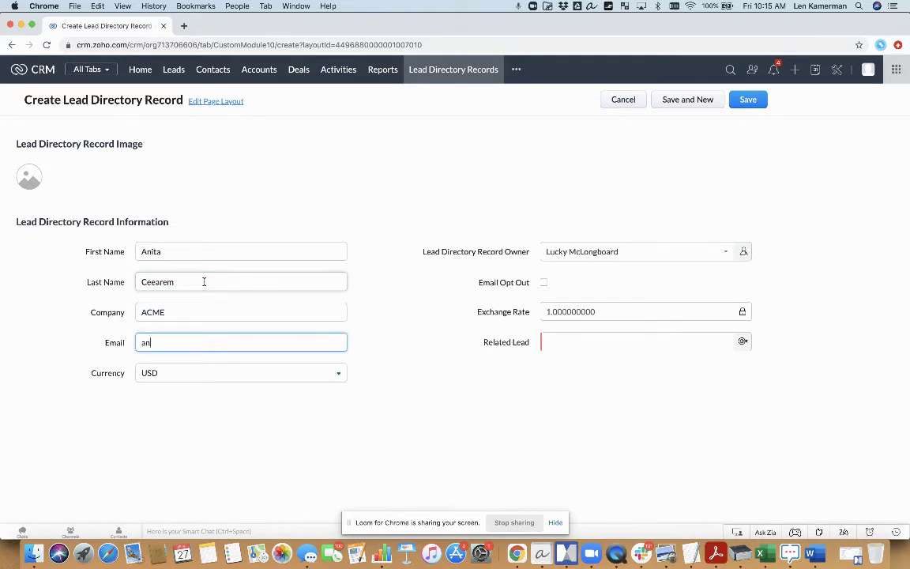
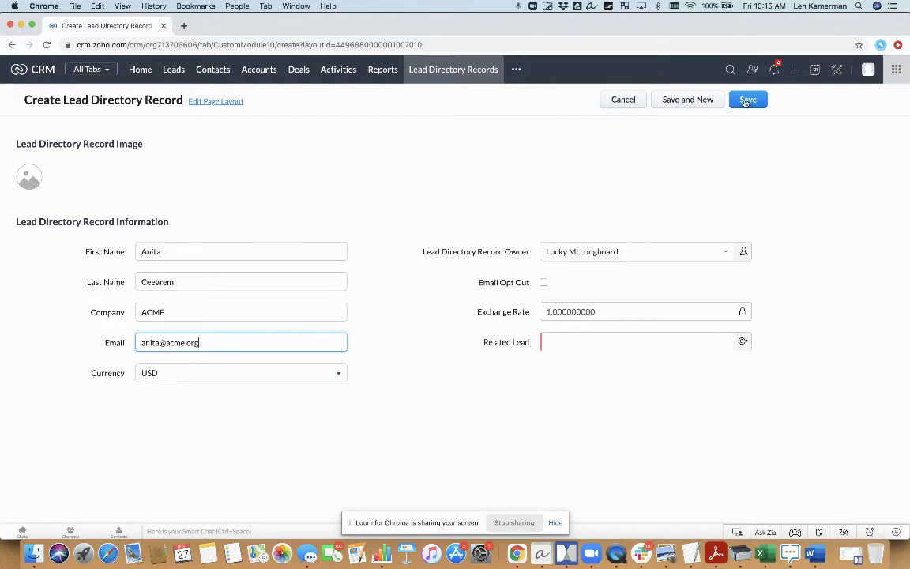
Step: Link the record to the ACME lead as its Related Lead and save it
left_click(749, 99)
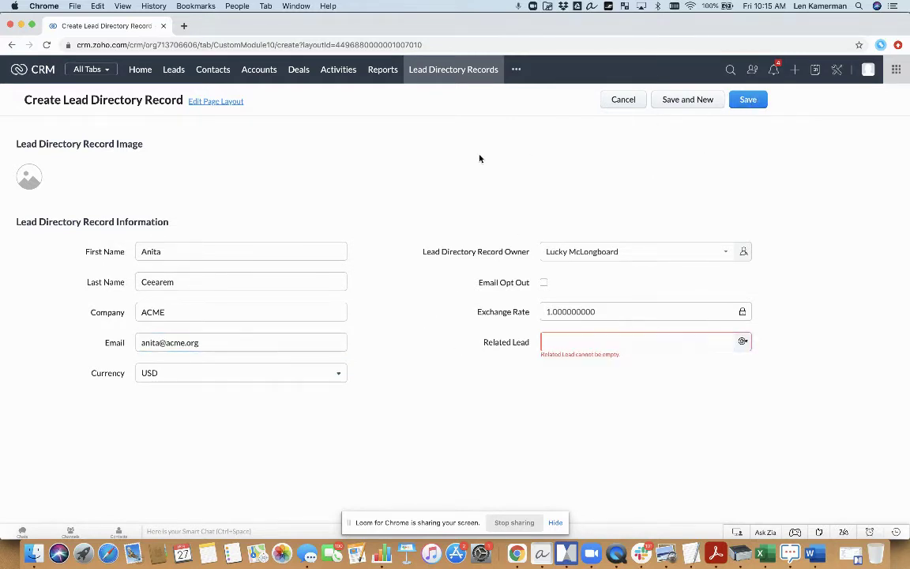
left_click(743, 341)
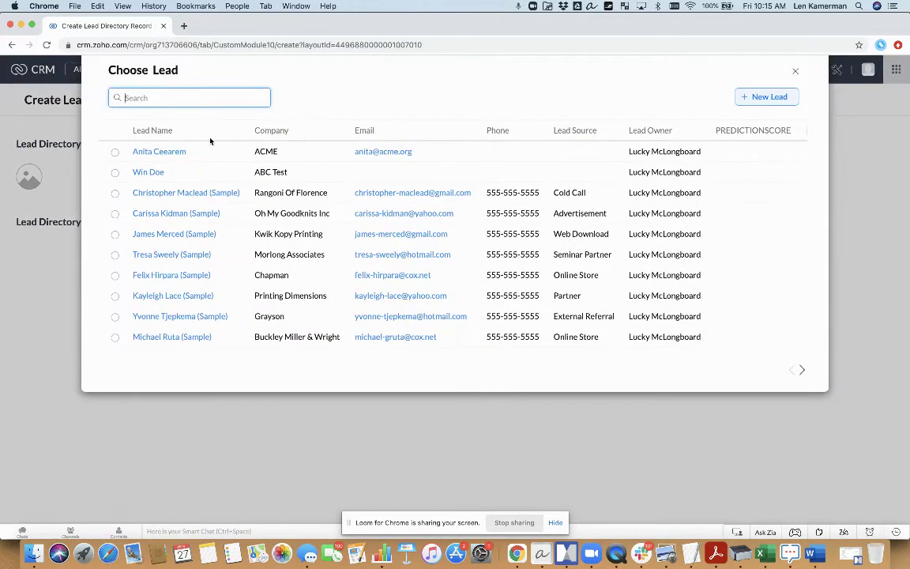
left_click(176, 152)
left_click(749, 100)
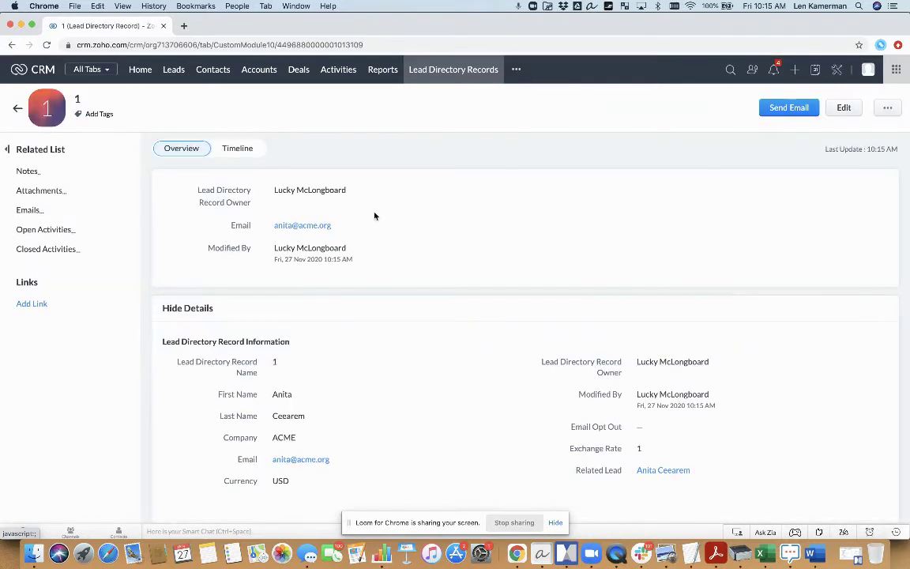
Step: Open and refresh the All Lead Directory Records list, now showing record 1 with Total Count 1
left_click(468, 72)
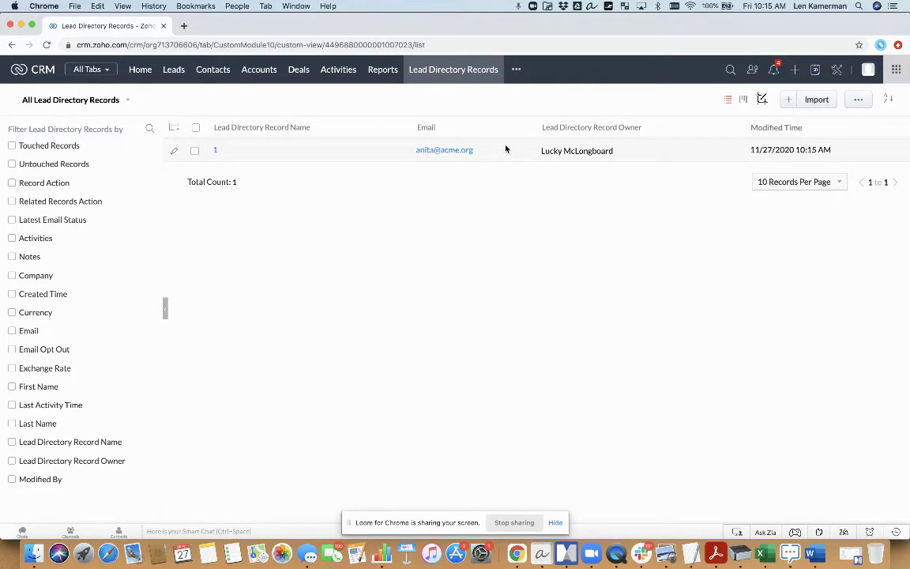
left_click(449, 71)
Step: Go to Workflow Rules in Setup and start creating a new rule
left_click(839, 73)
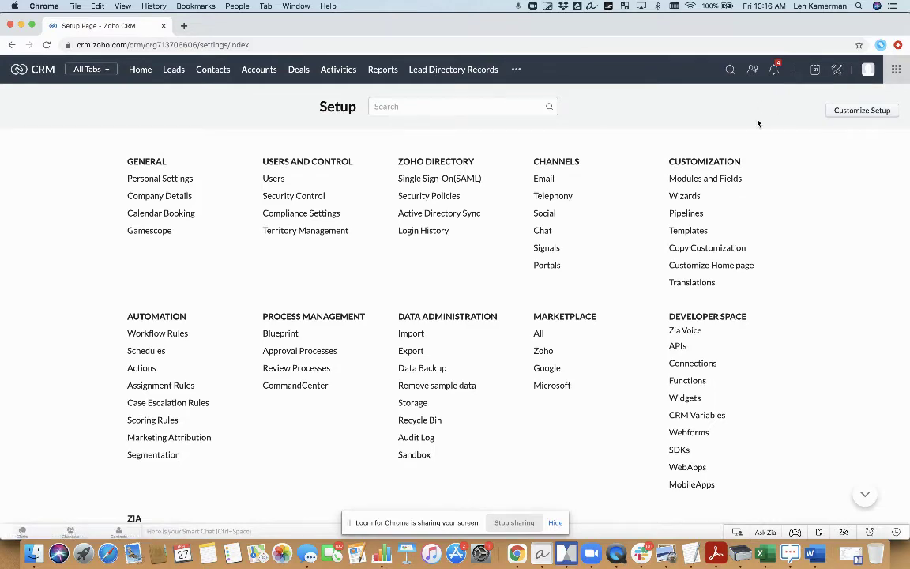
left_click(168, 337)
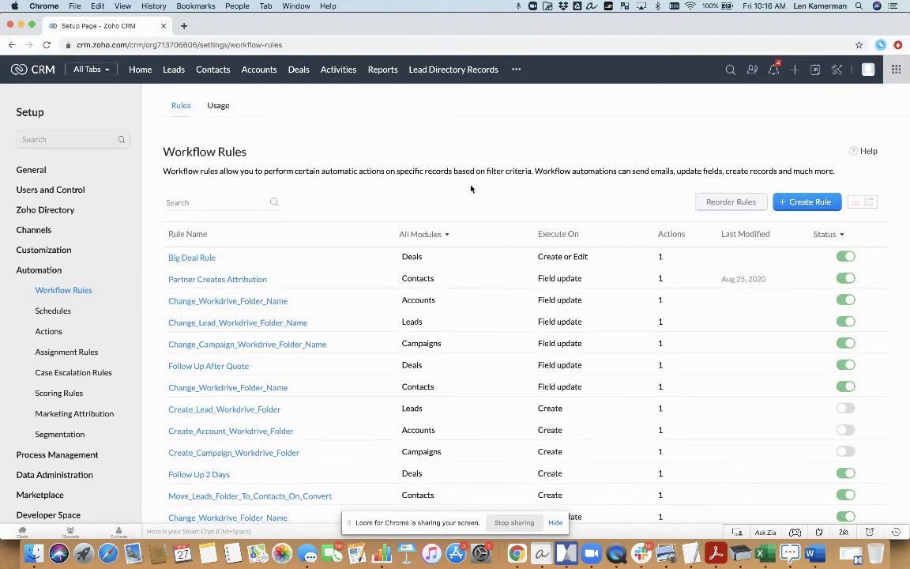
left_click(801, 202)
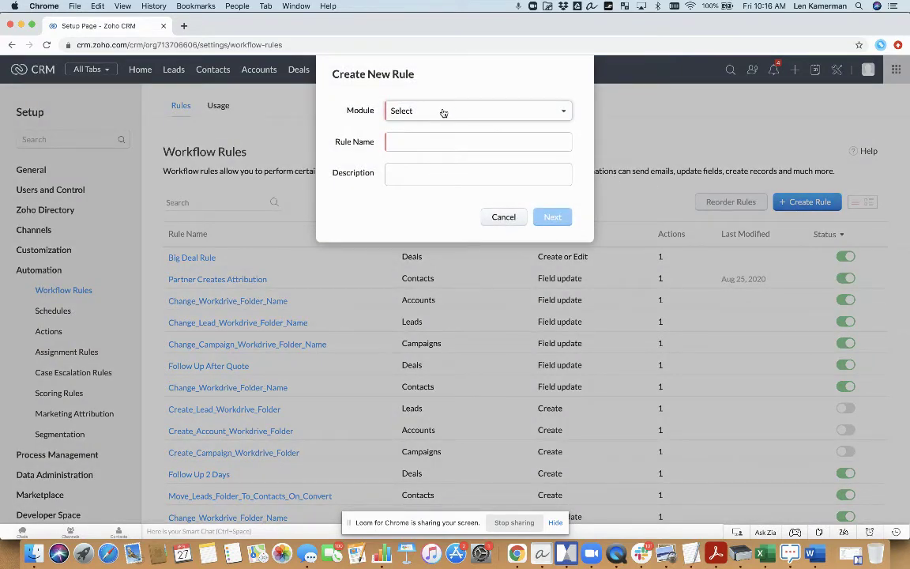
Step: Apply the rule to the Leads module, name it 'Create Directory Record', and continue
left_click(443, 113)
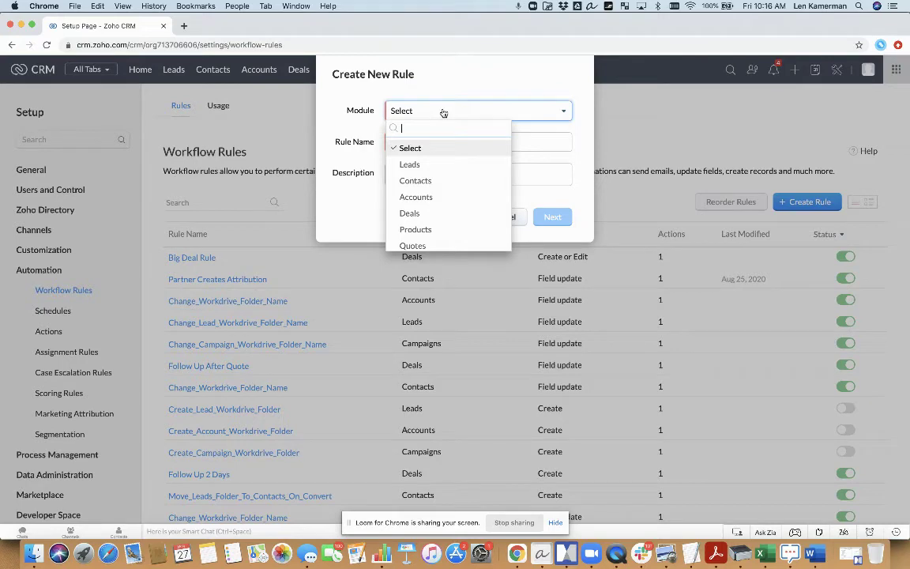
type("le")
left_click(426, 163)
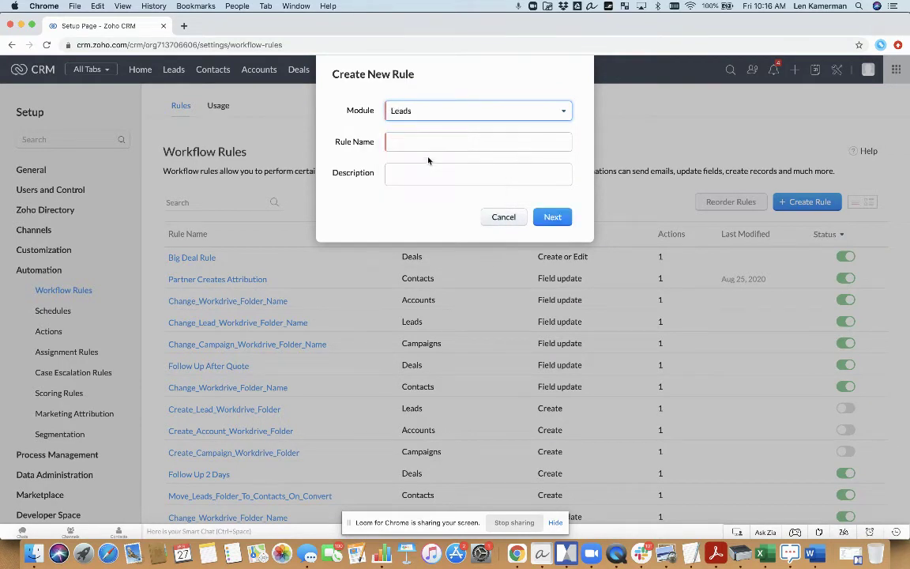
left_click(433, 142)
type("Create D")
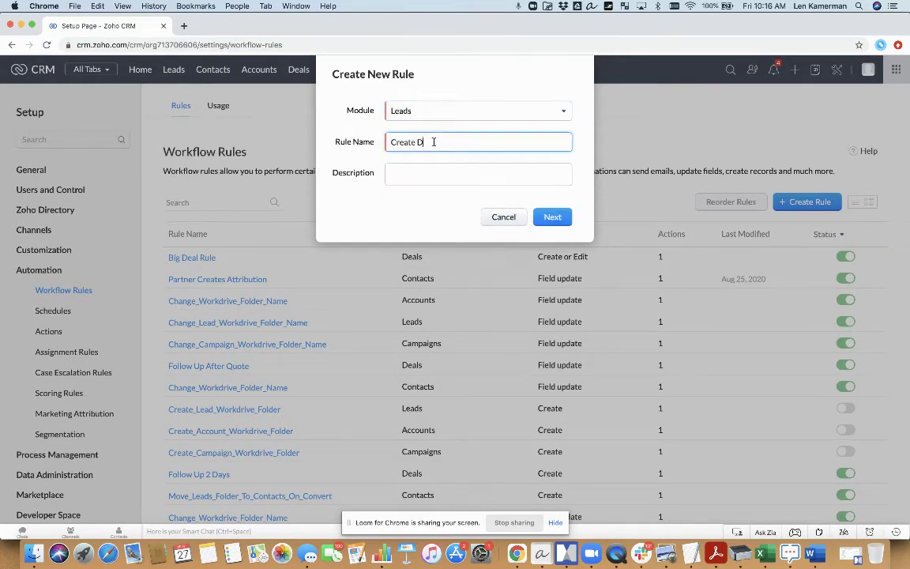
type("irectory Record")
left_click(564, 216)
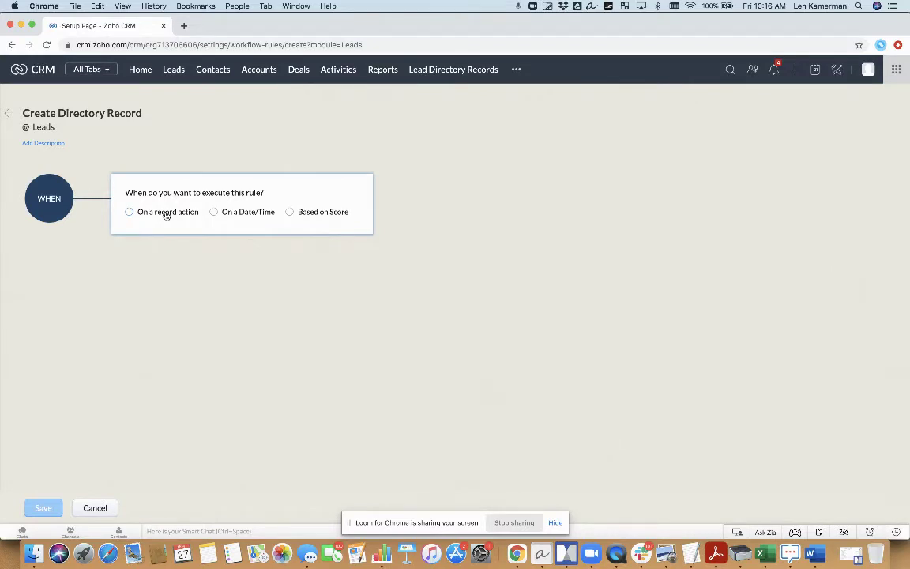
Step: Trigger the rule when any lead is created, for all leads, and add a Create Record instant action
left_click(166, 215)
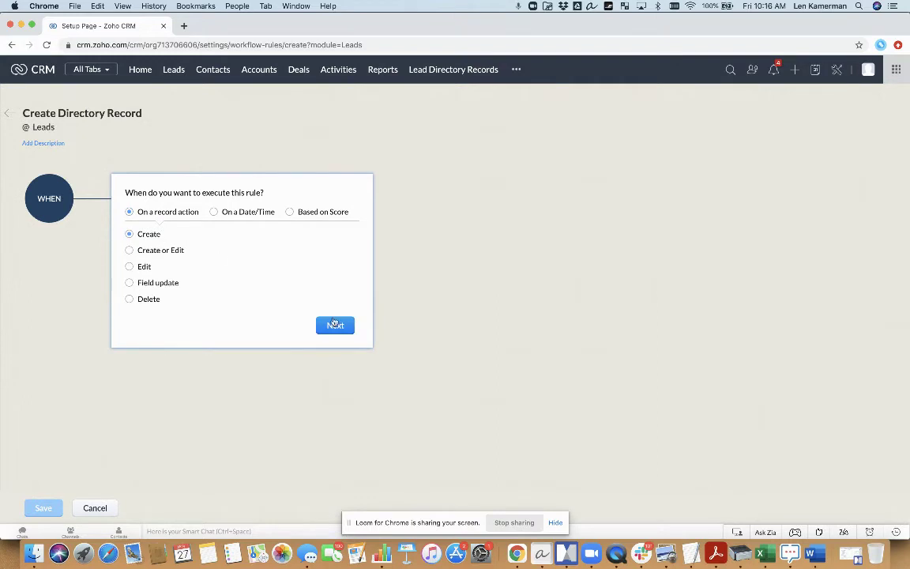
left_click(335, 325)
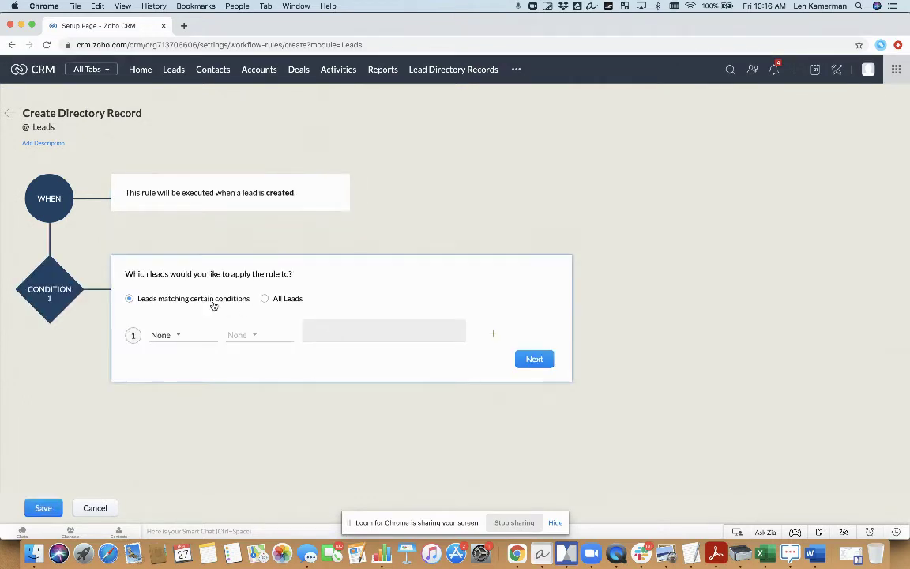
left_click(264, 298)
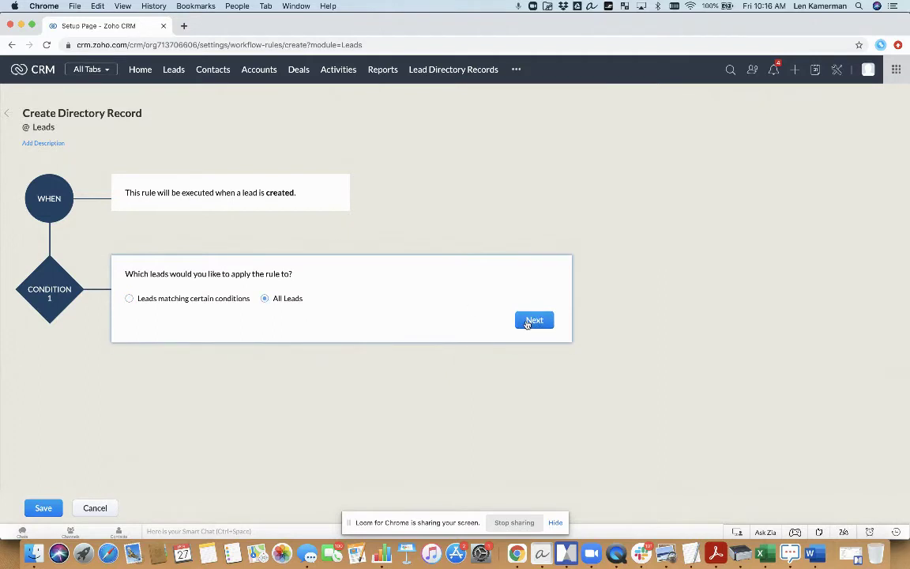
left_click(533, 319)
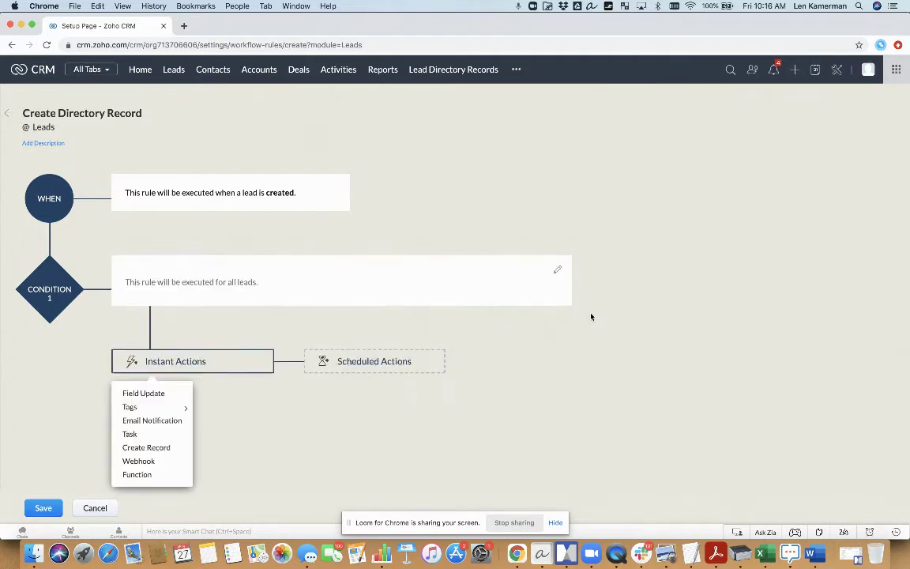
left_click(169, 444)
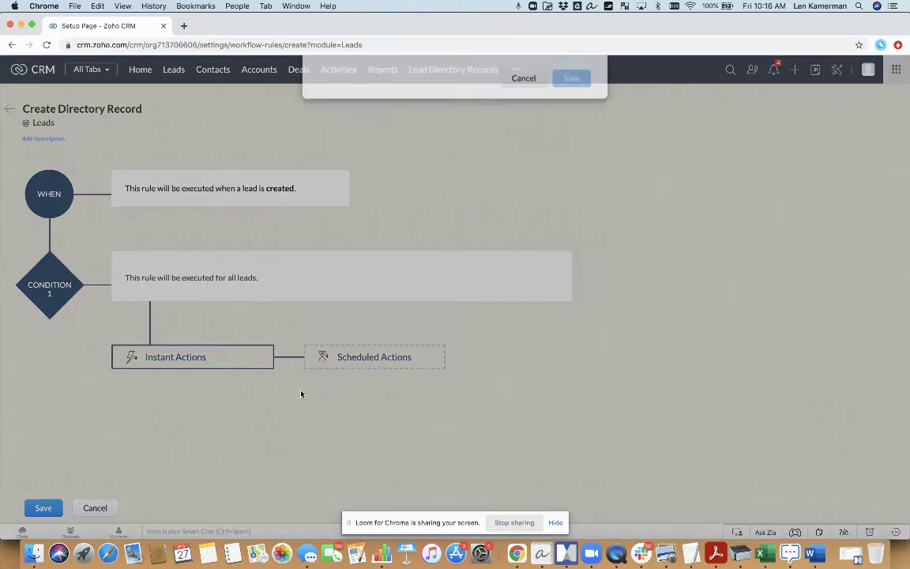
Step: Set the record type to Lead Directory Records, owned by the lead's Lead Owner
left_click(452, 111)
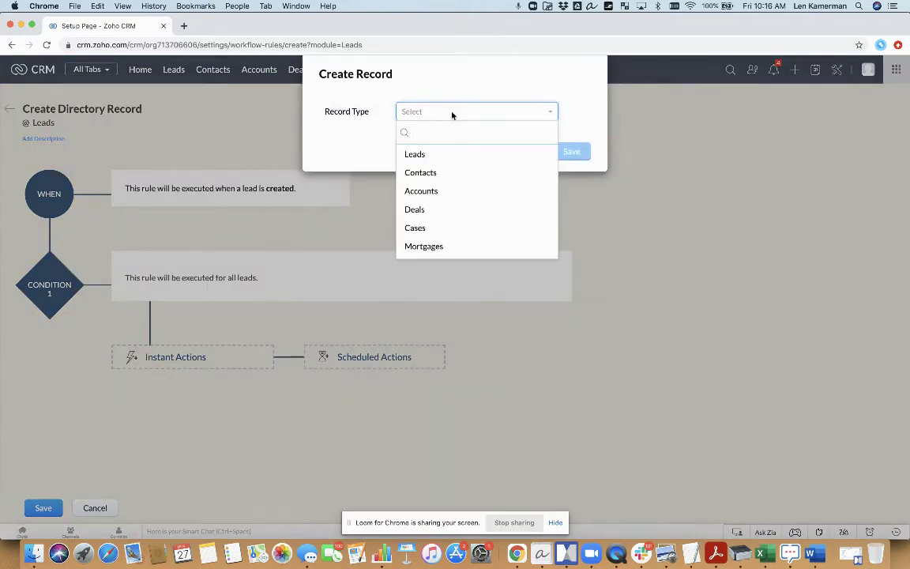
type("dir")
left_click(463, 154)
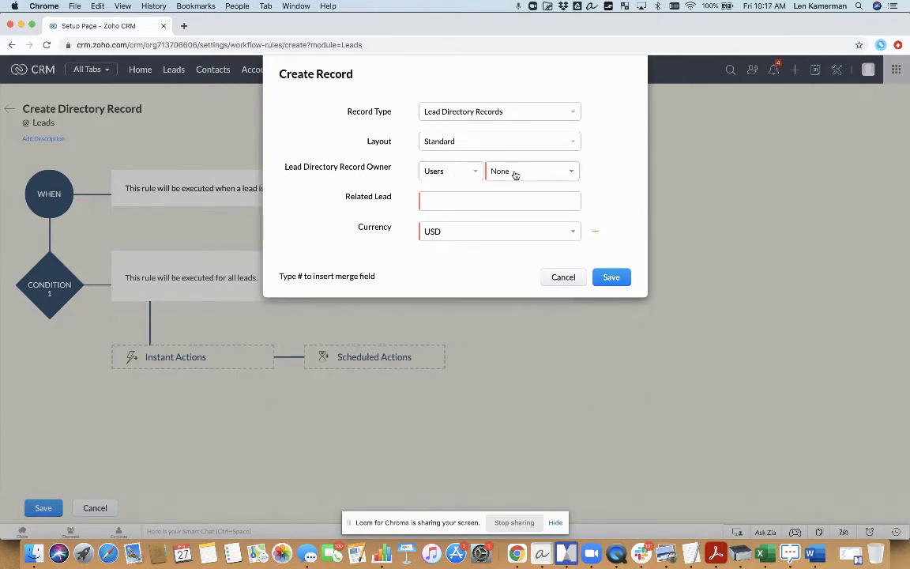
left_click(459, 177)
left_click(462, 177)
left_click(462, 177)
left_click(459, 207)
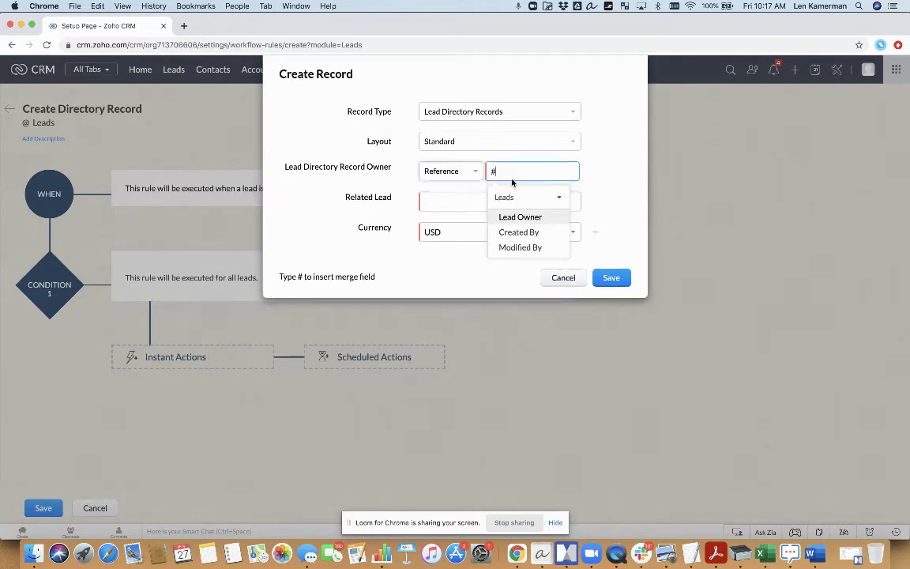
left_click(538, 218)
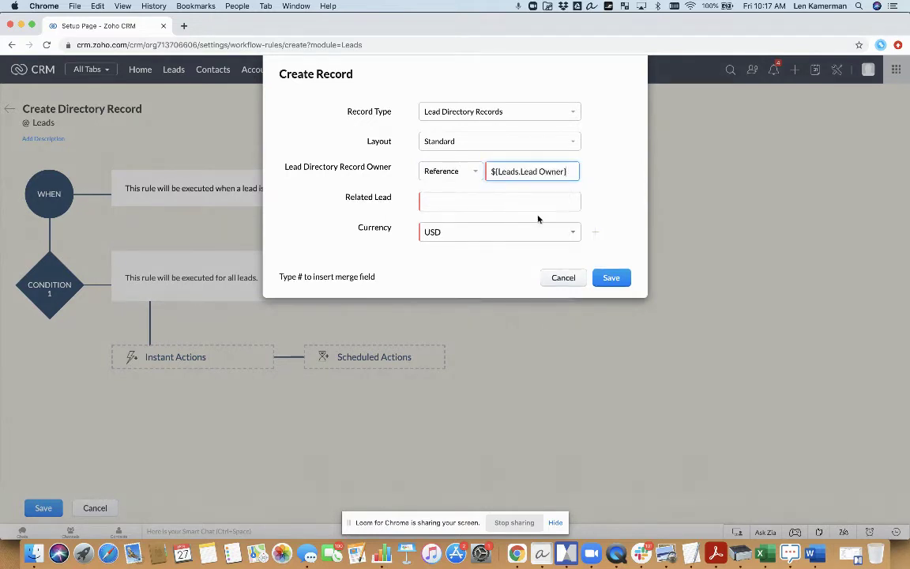
Step: Set Related Lead to the current record that triggered the rule
left_click(474, 202)
type("#")
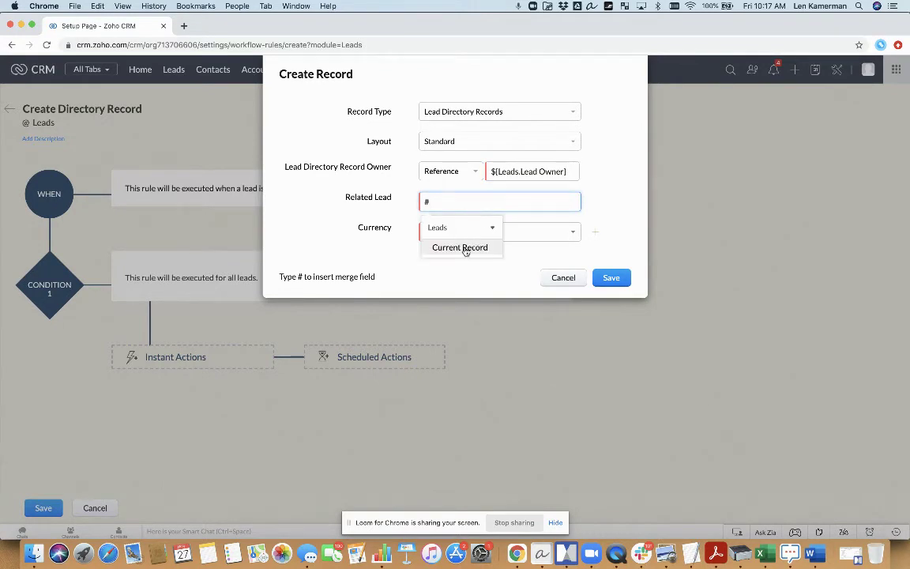
left_click(462, 247)
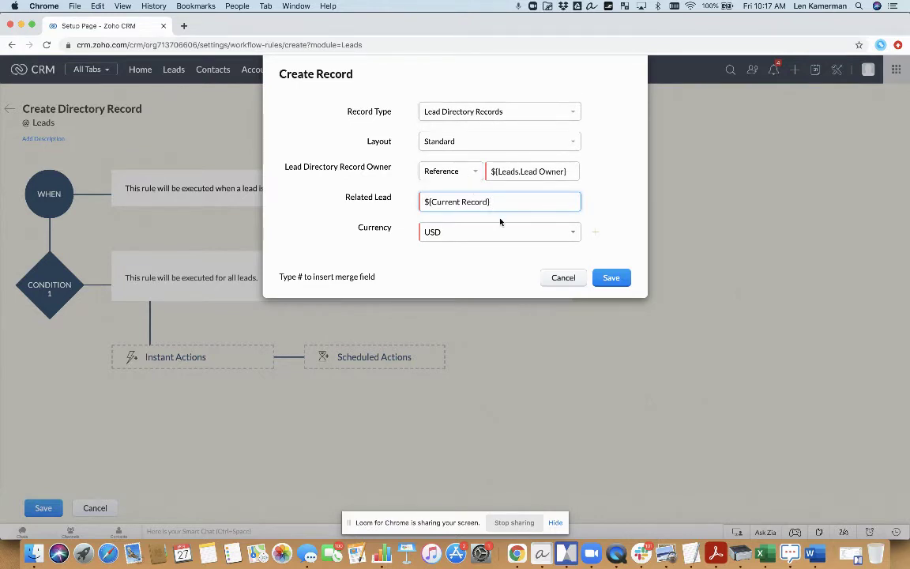
Step: Map the lead's First Name and Last Name into the directory record fields
left_click(594, 232)
left_click(502, 262)
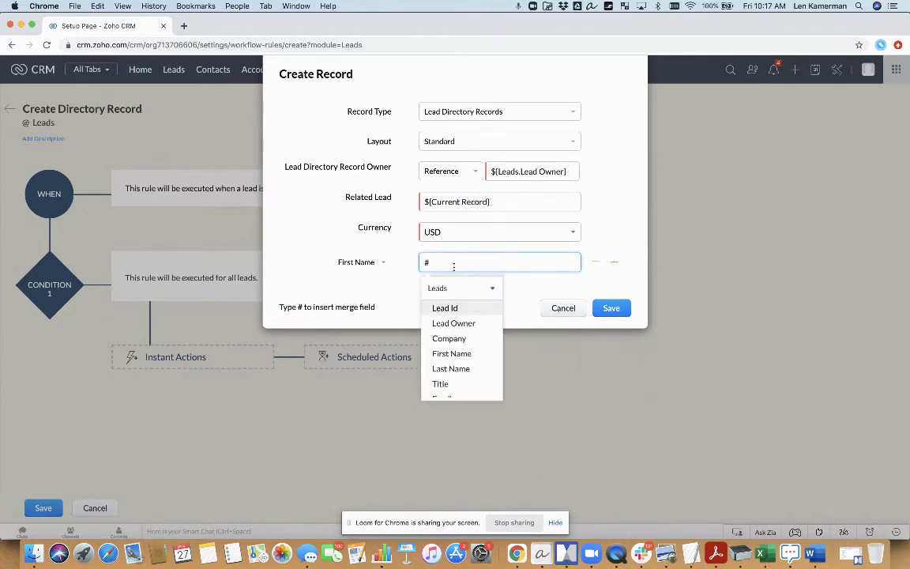
left_click(463, 353)
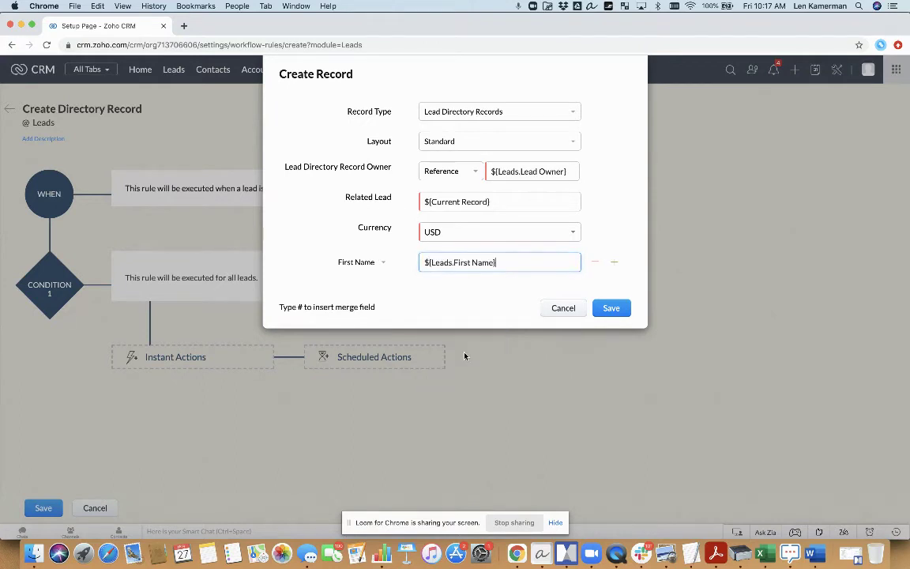
left_click(614, 261)
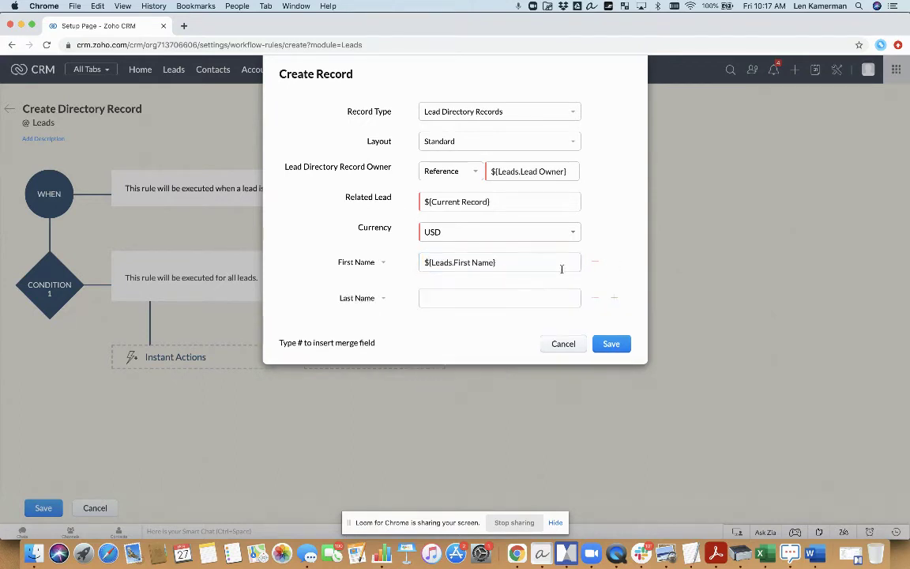
left_click(476, 295)
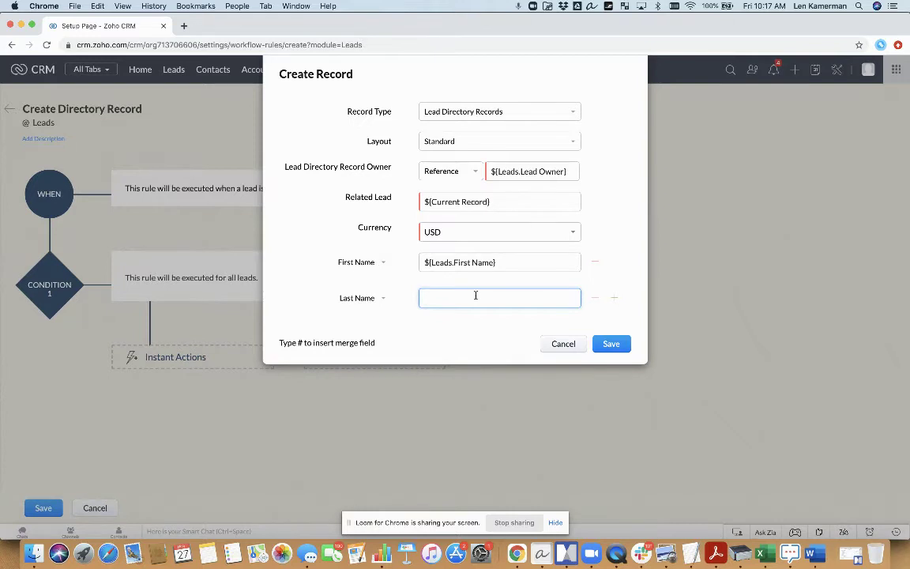
type("#")
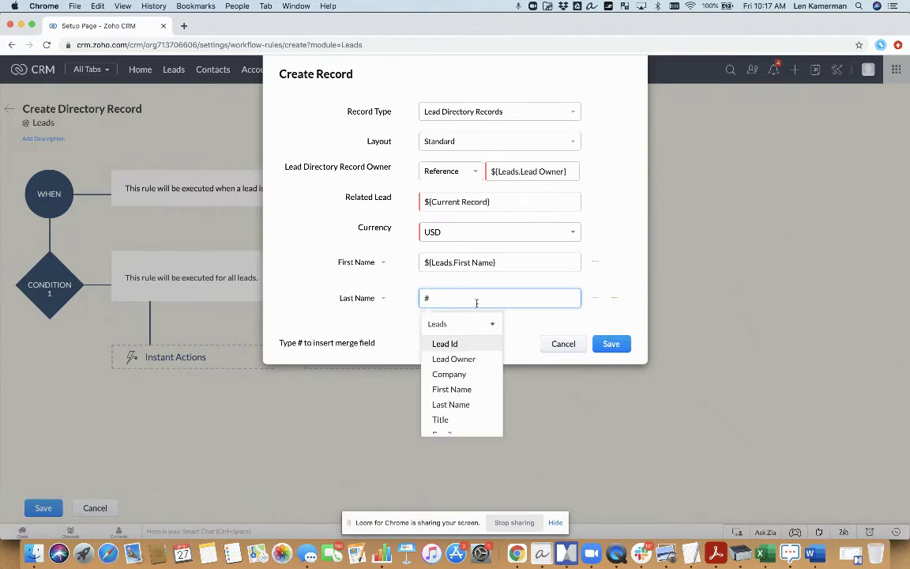
left_click(461, 403)
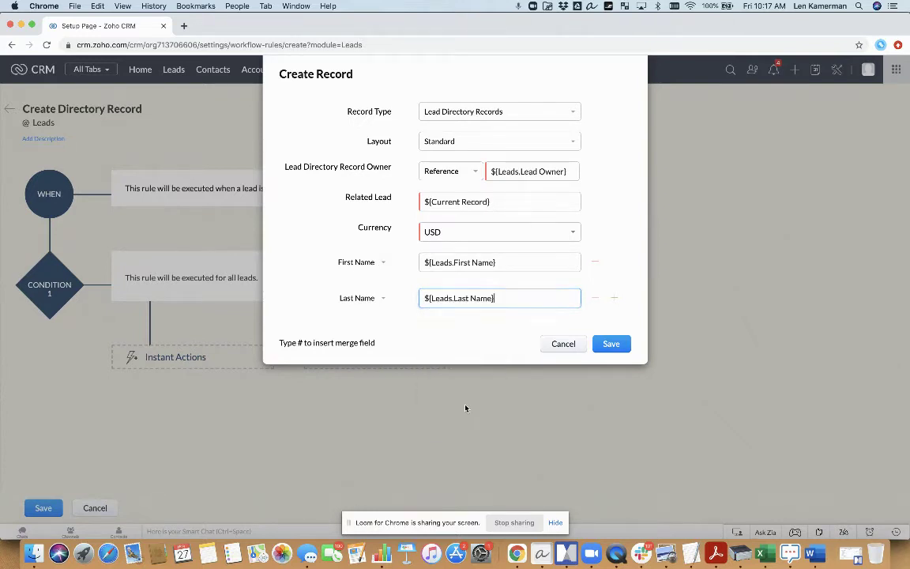
Step: Add an Email row filled from the lead's Email
left_click(615, 300)
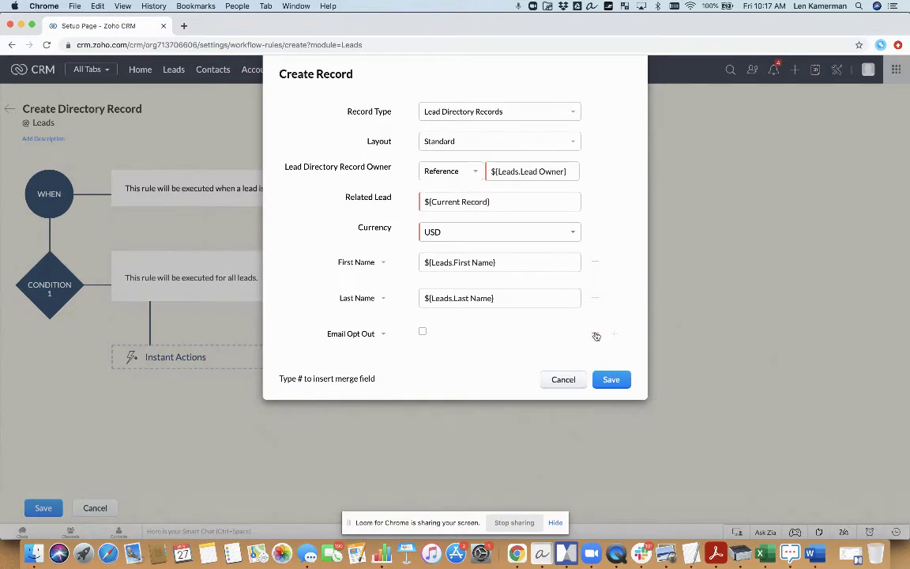
left_click(357, 333)
left_click(339, 394)
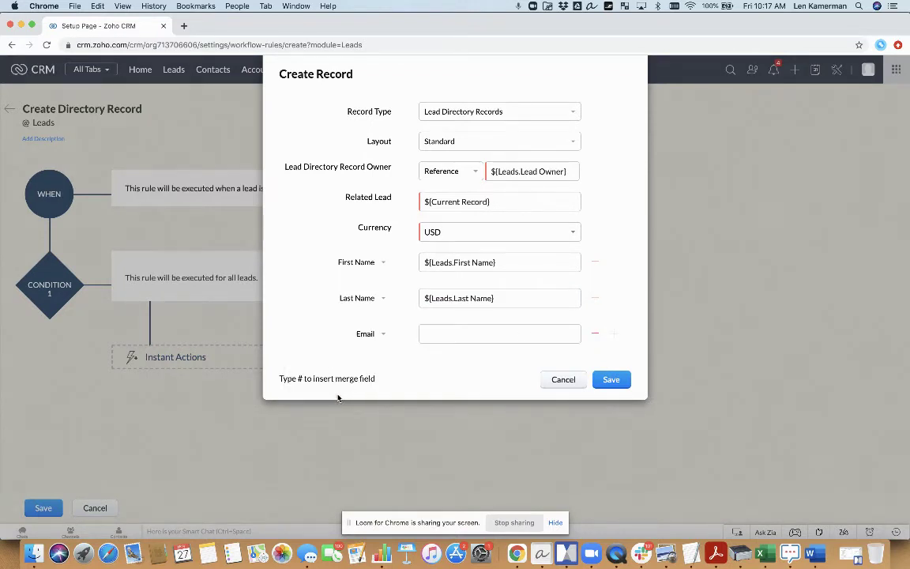
left_click(466, 337)
type("#")
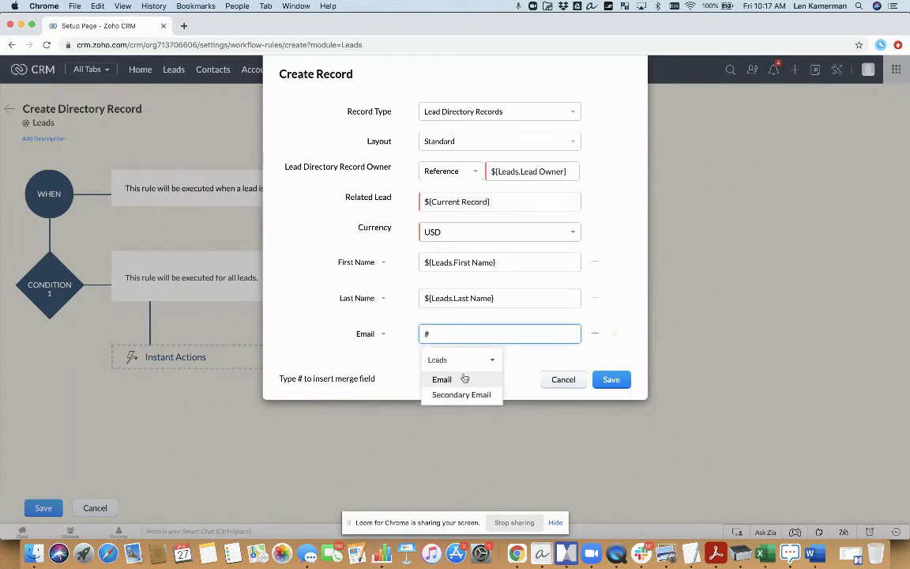
left_click(462, 379)
Step: Add a Company row from the lead's Company, then save the action and the workflow rule
left_click(614, 335)
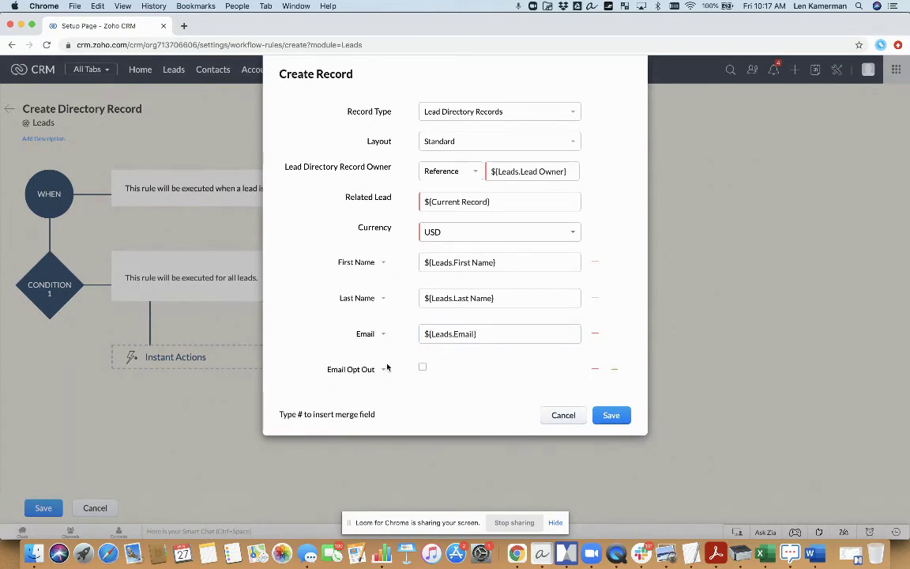
left_click(354, 370)
left_click(344, 411)
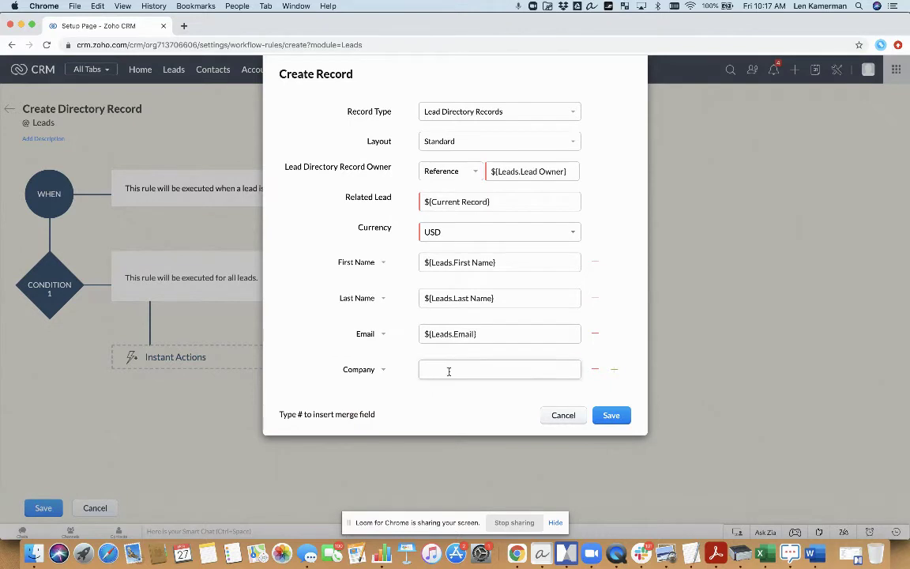
left_click(365, 376)
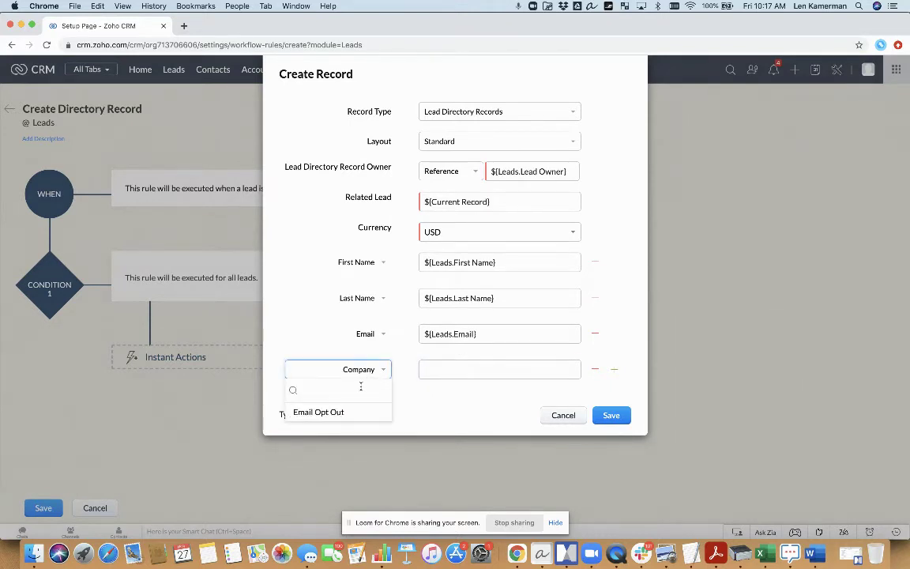
left_click(403, 368)
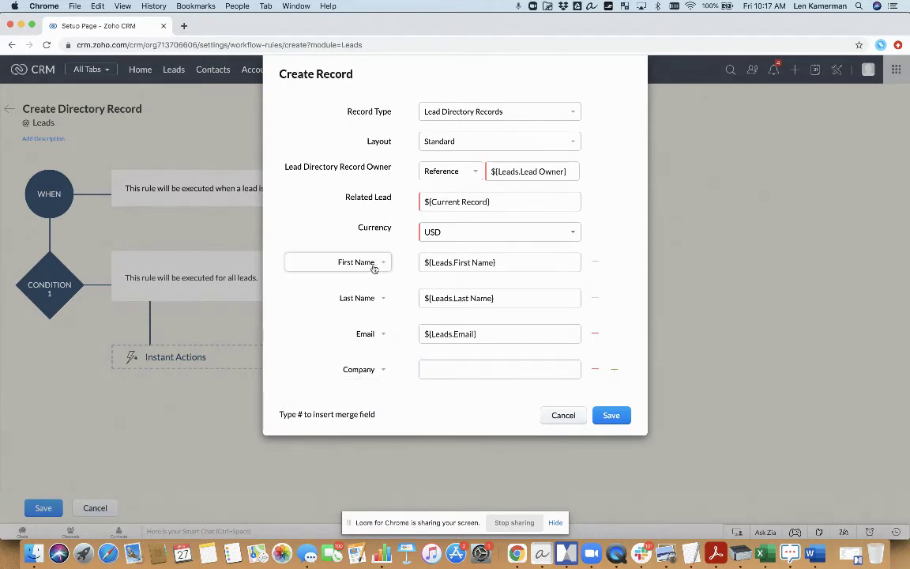
left_click(443, 369)
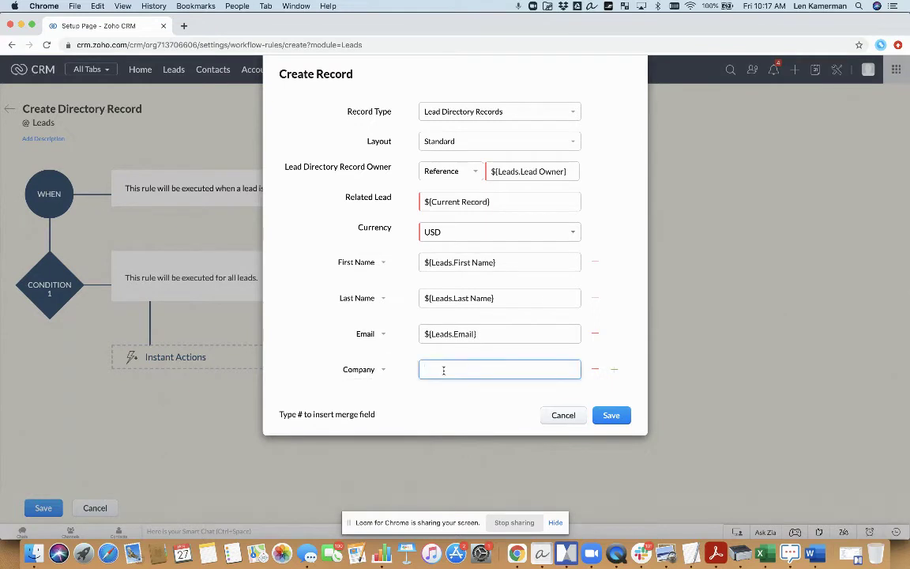
type("#")
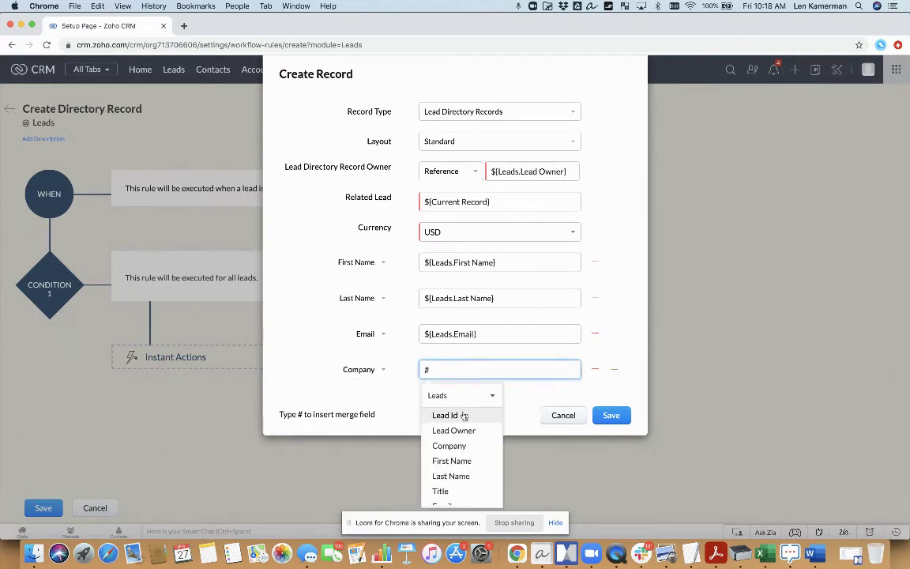
left_click(463, 443)
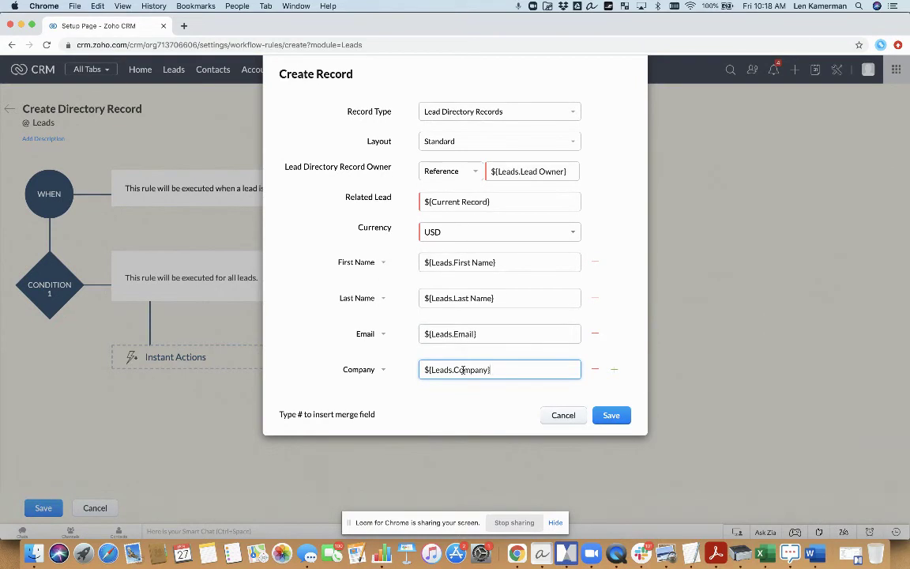
left_click(610, 416)
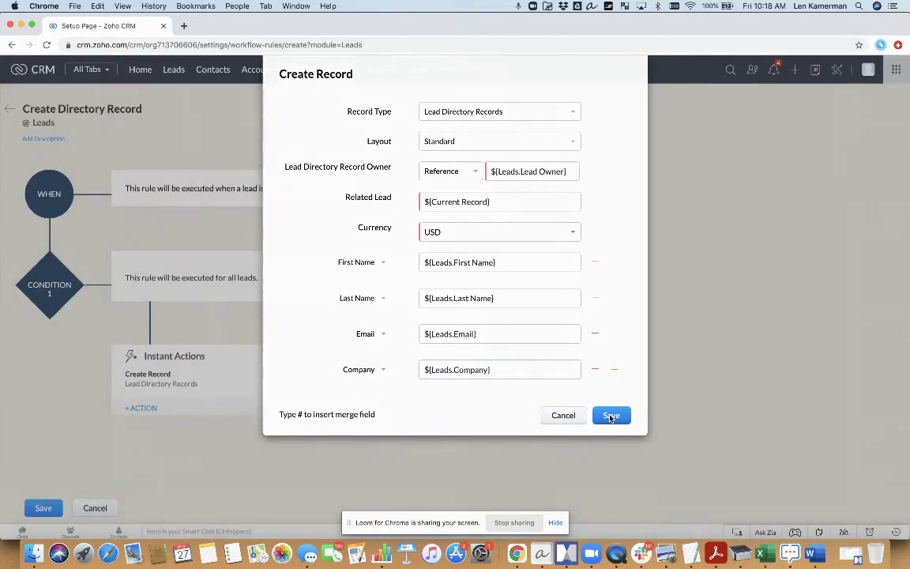
left_click(44, 509)
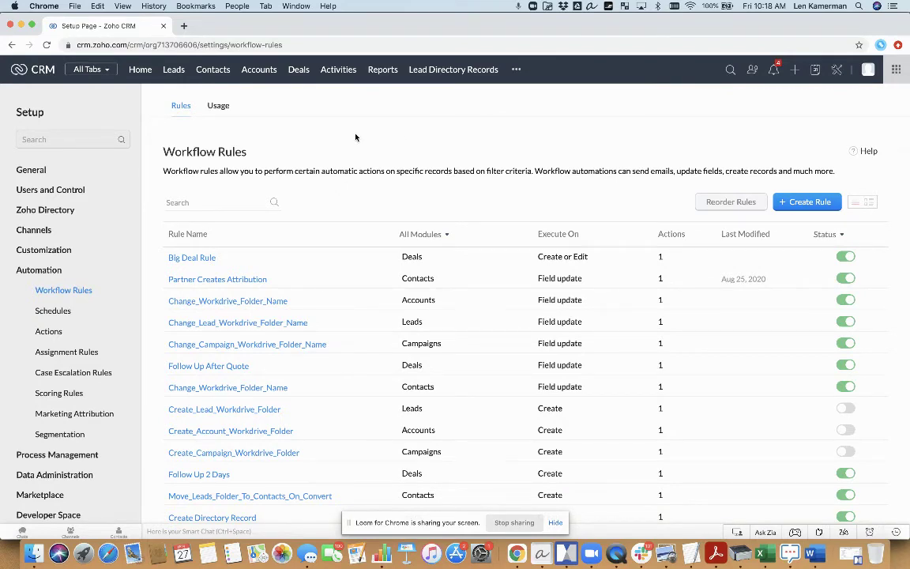
Step: Start a new lead for Needmore Caffeine Co with the contact's first name, last name and email
left_click(174, 69)
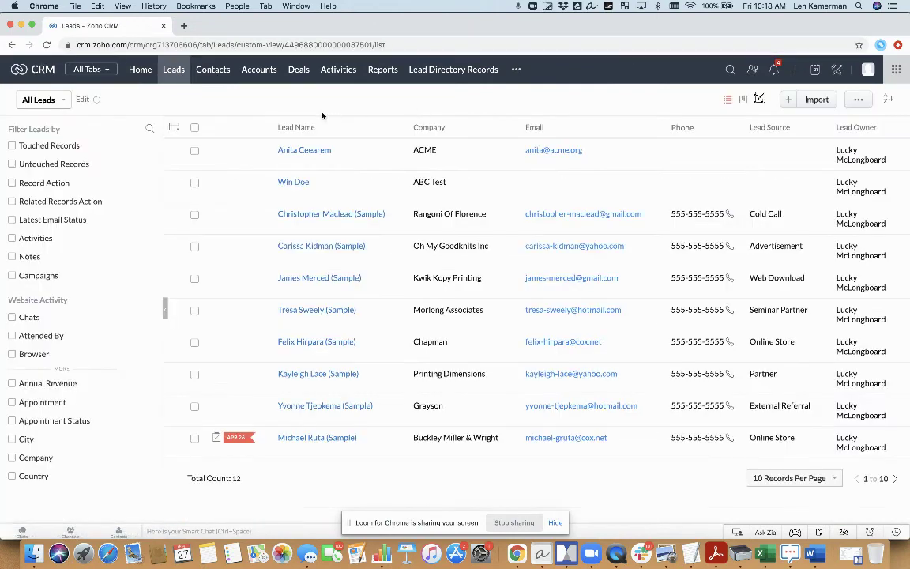
left_click(787, 99)
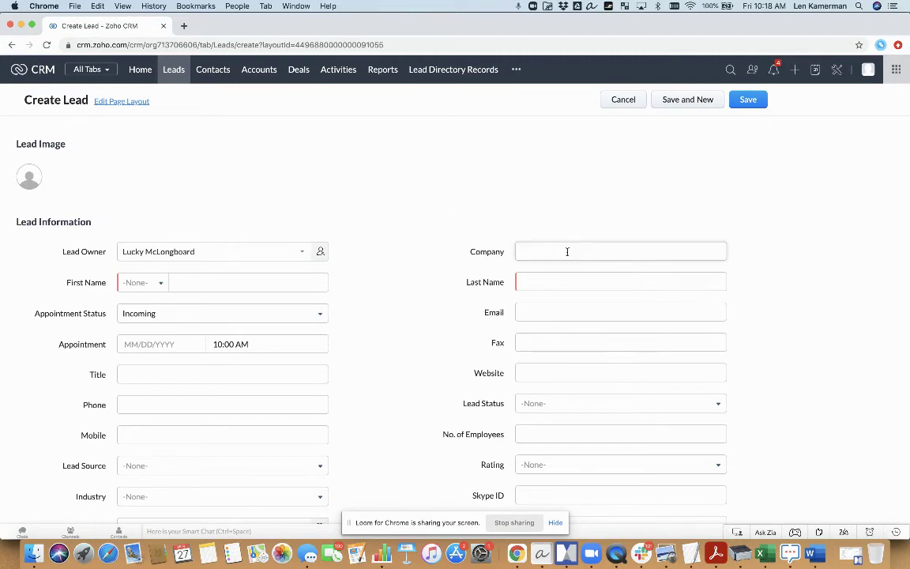
left_click(566, 253)
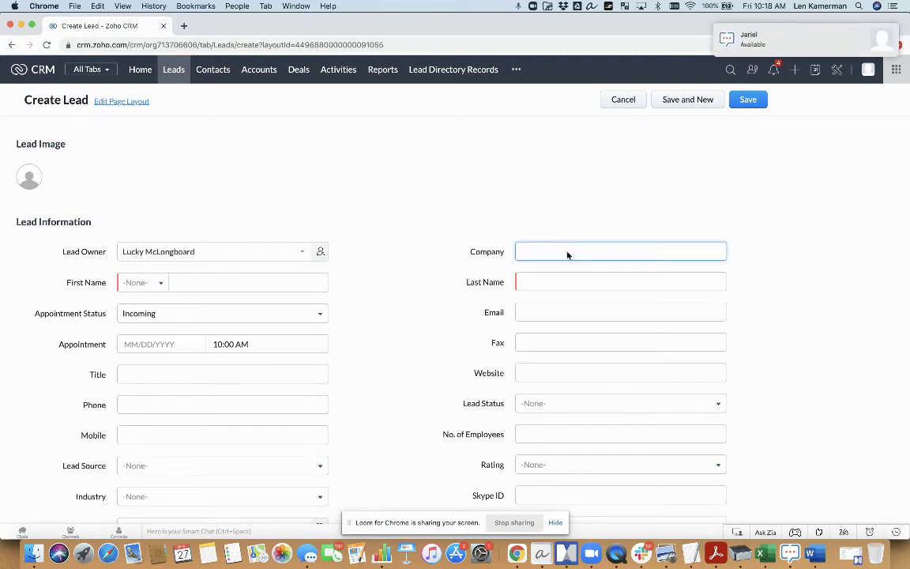
type("Needmore Caffe")
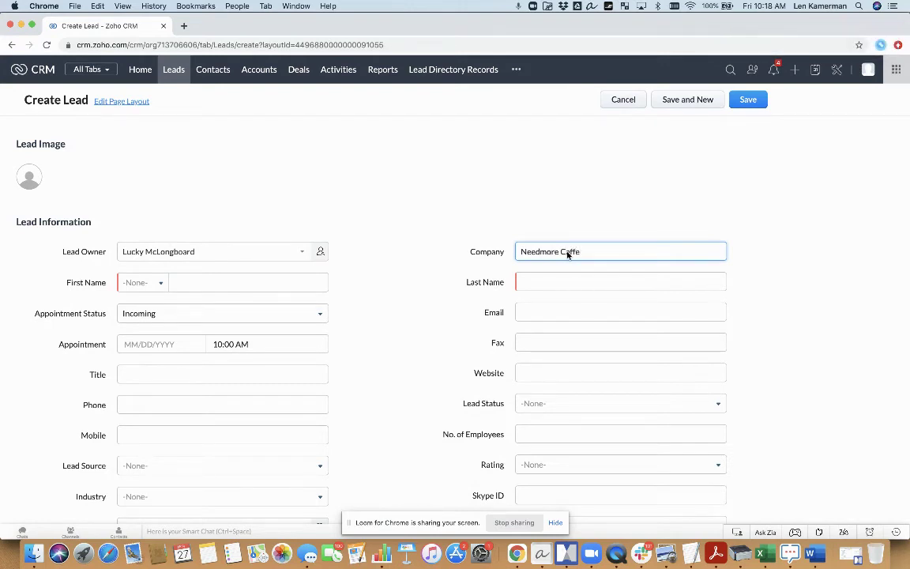
type("ine Co")
key("Tab")
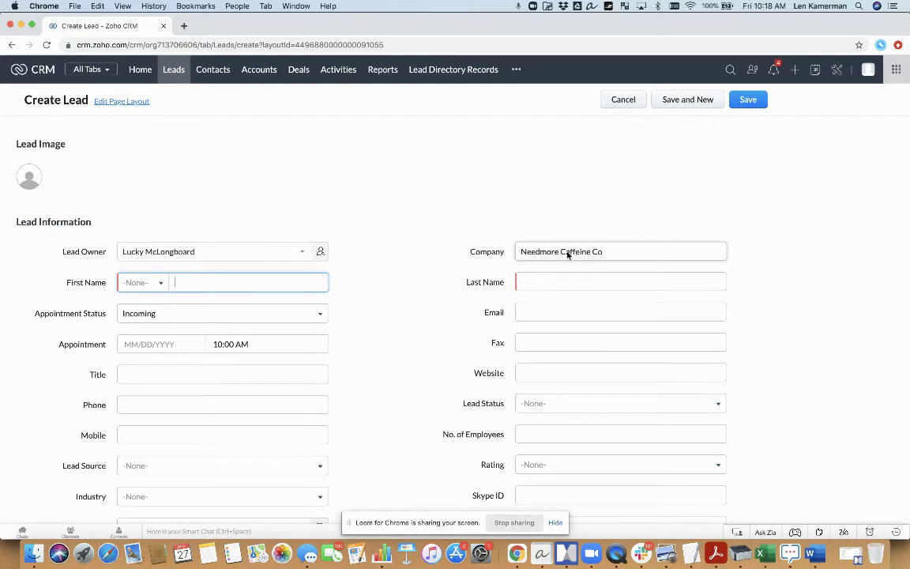
key("Tab")
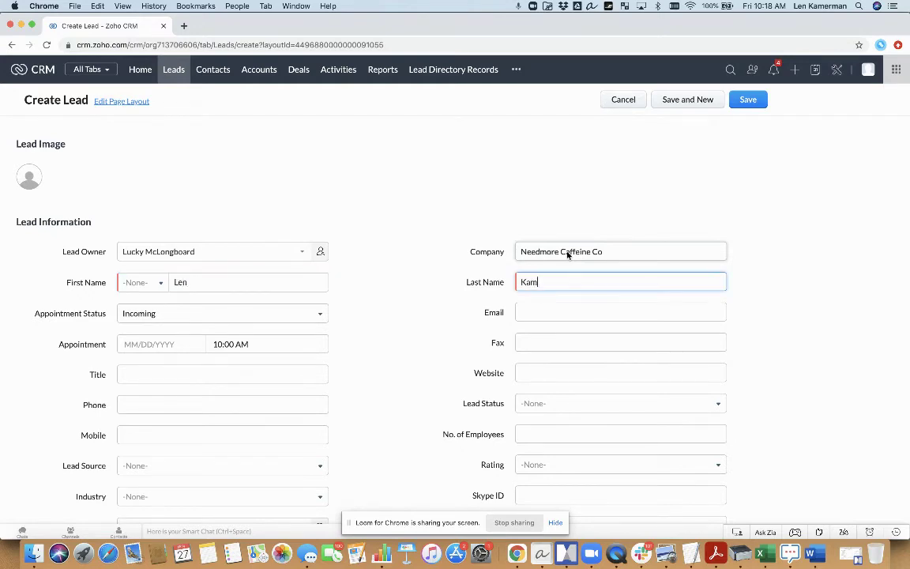
key("Tab")
key("Tab")
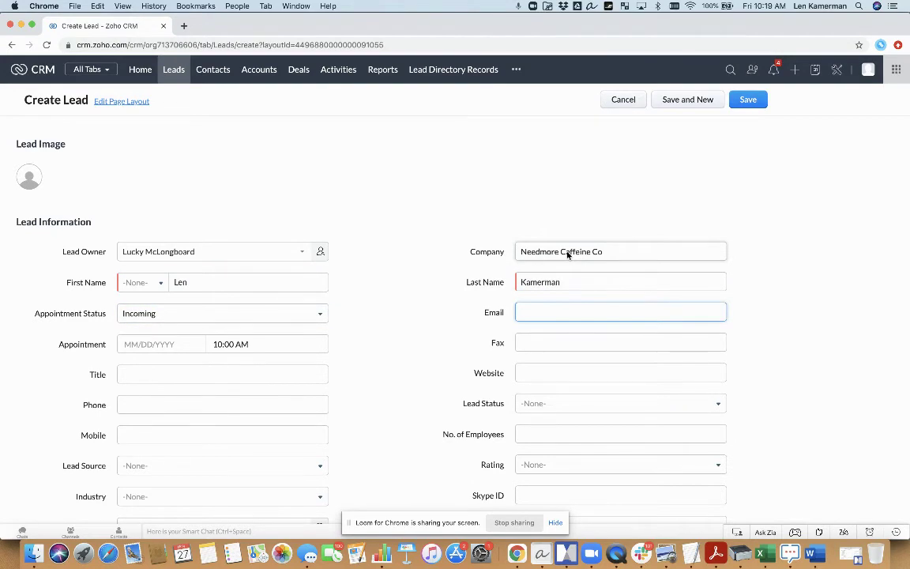
key("Tab")
key("Tab")
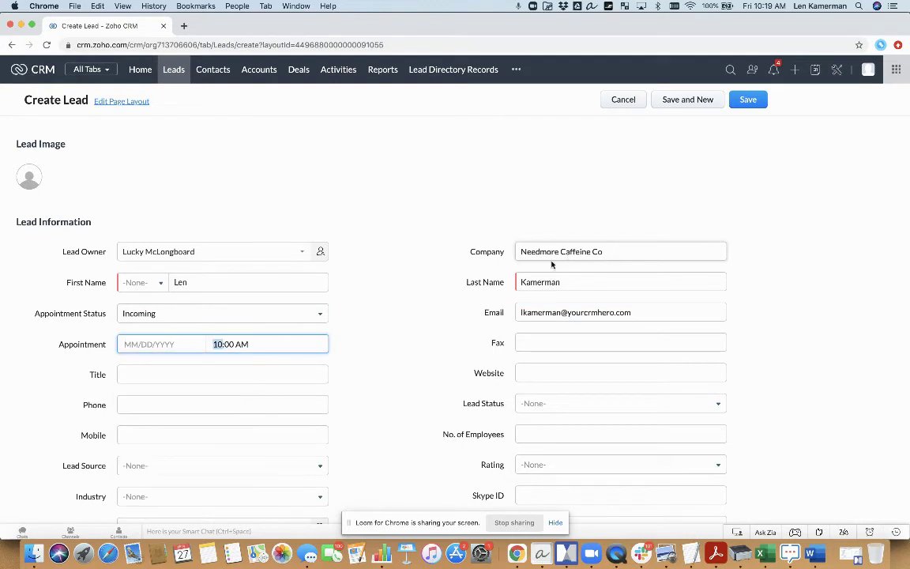
Step: Enter the contact's phone number and save the lead
left_click(355, 363)
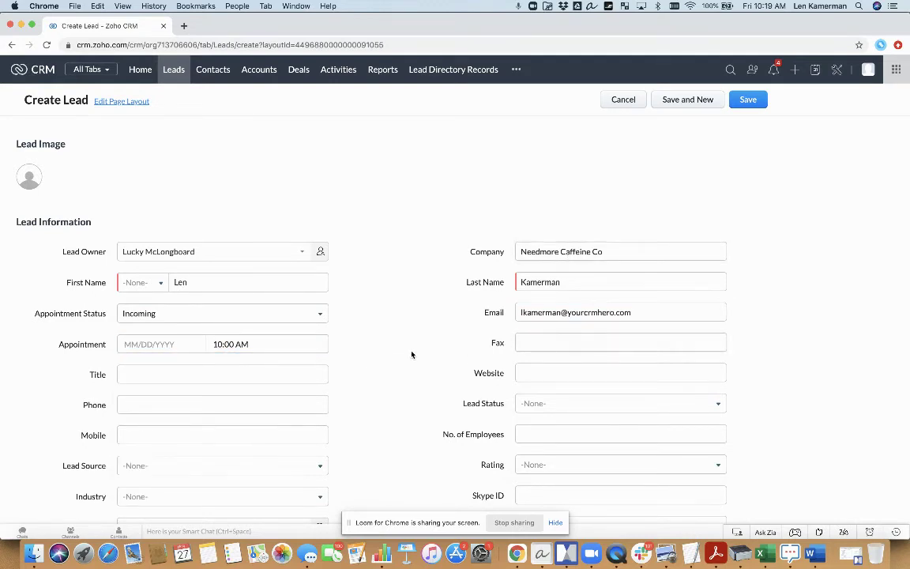
left_click(268, 404)
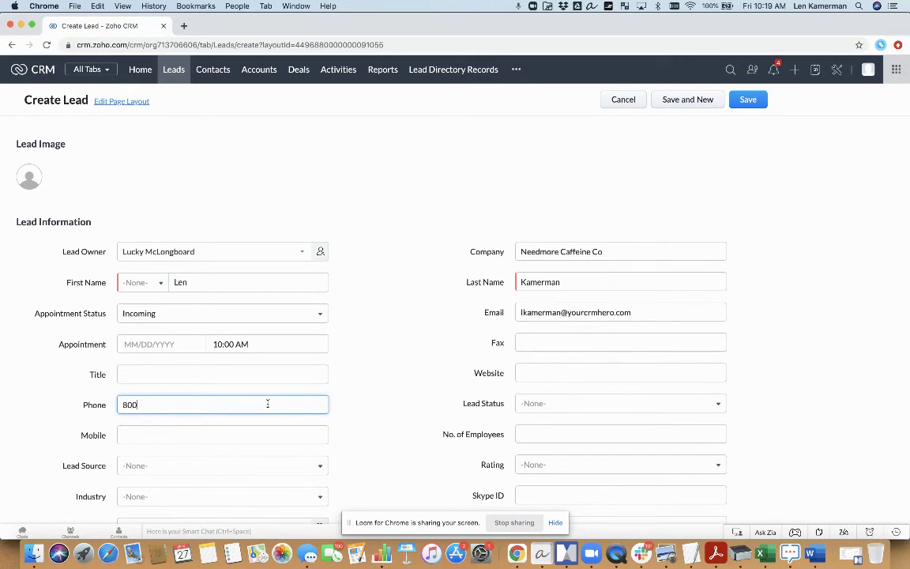
left_click(412, 382)
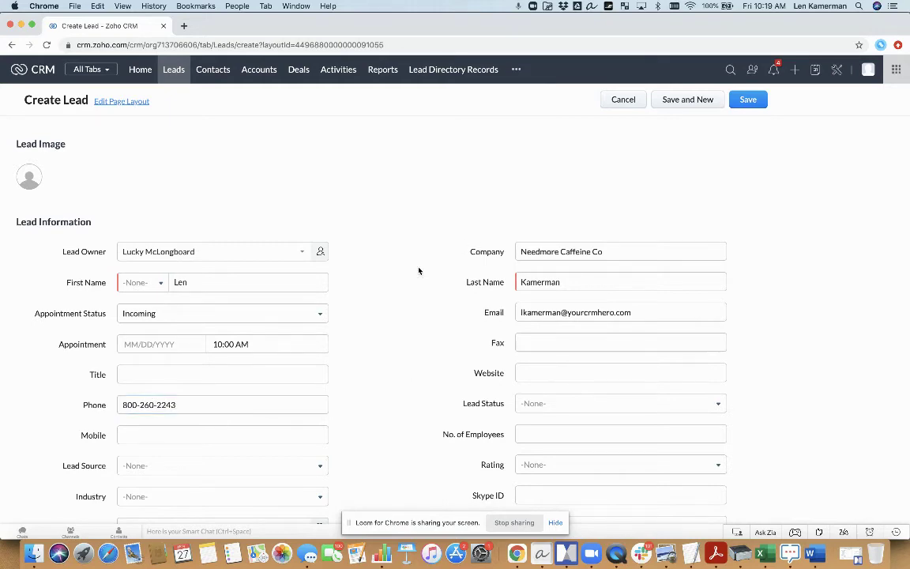
scroll(378, 360, "down", 3)
scroll(377, 360, "up", 3)
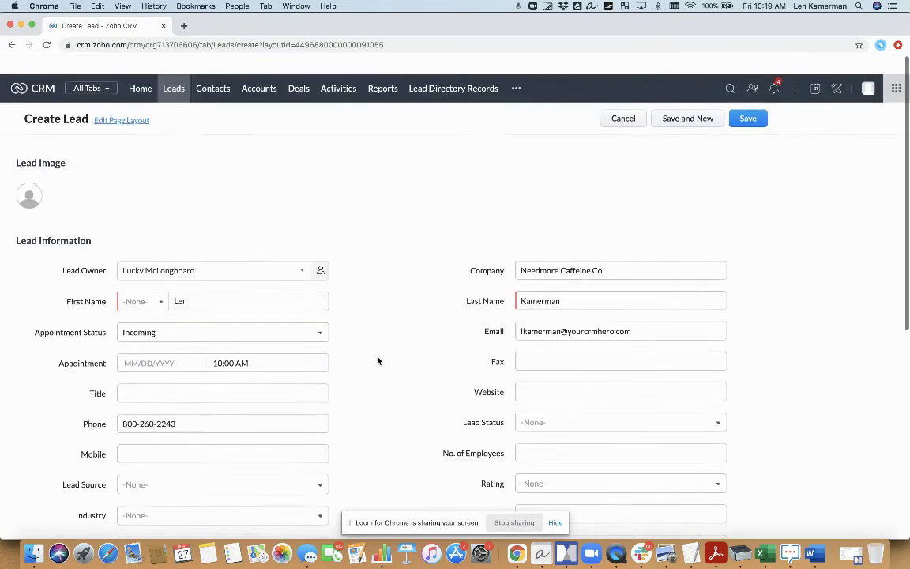
left_click(754, 100)
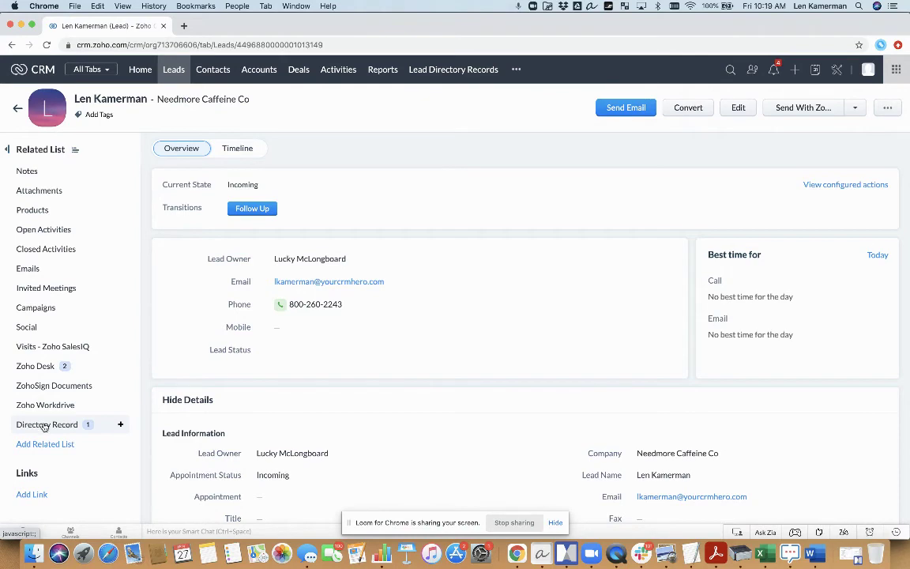
Step: Turn on First Name and Last Name columns in the lead's Directory Record related list
left_click(46, 424)
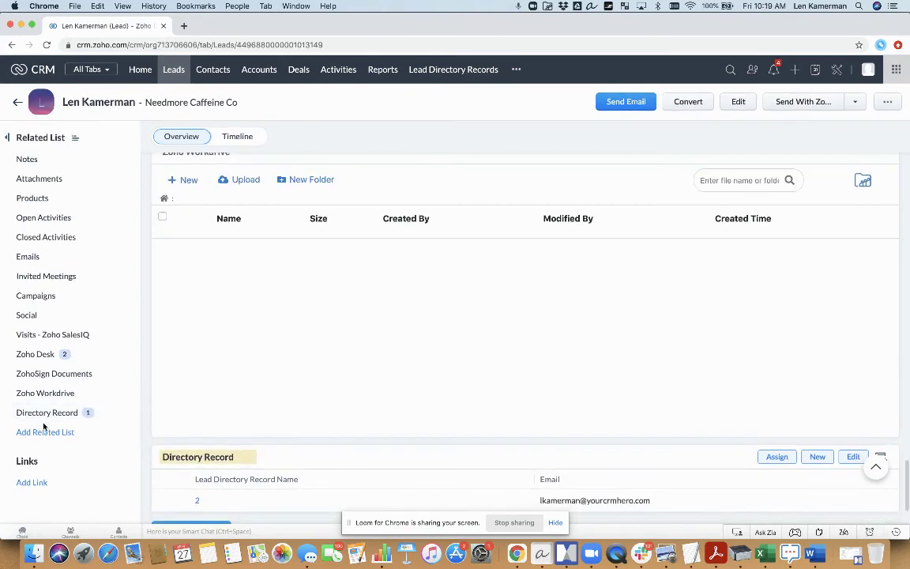
scroll(254, 447, "down", 2)
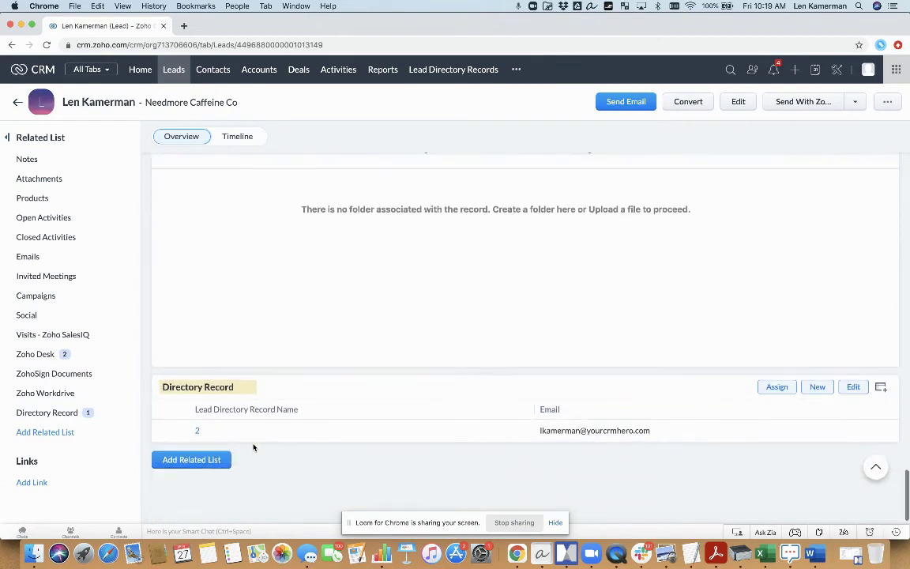
left_click(881, 388)
left_click(746, 288)
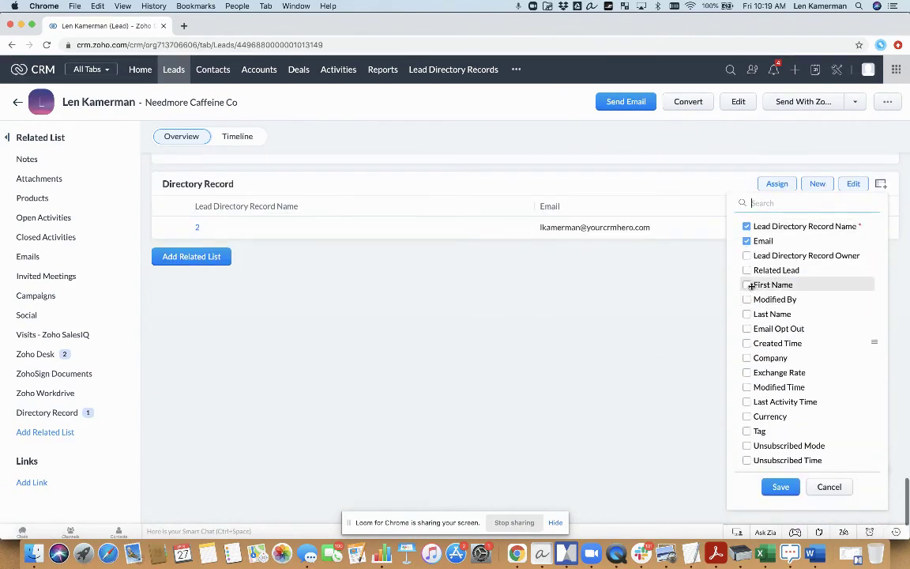
left_click(747, 312)
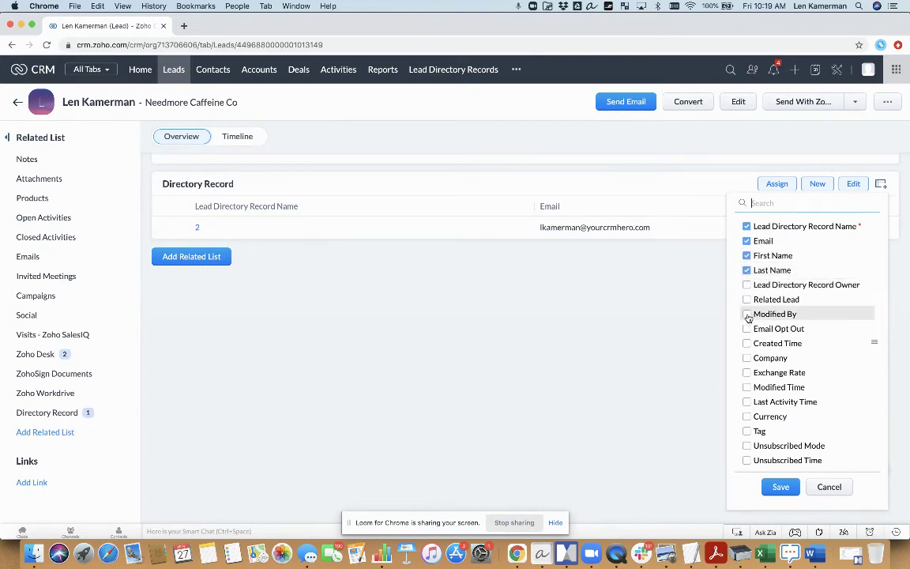
left_click(778, 486)
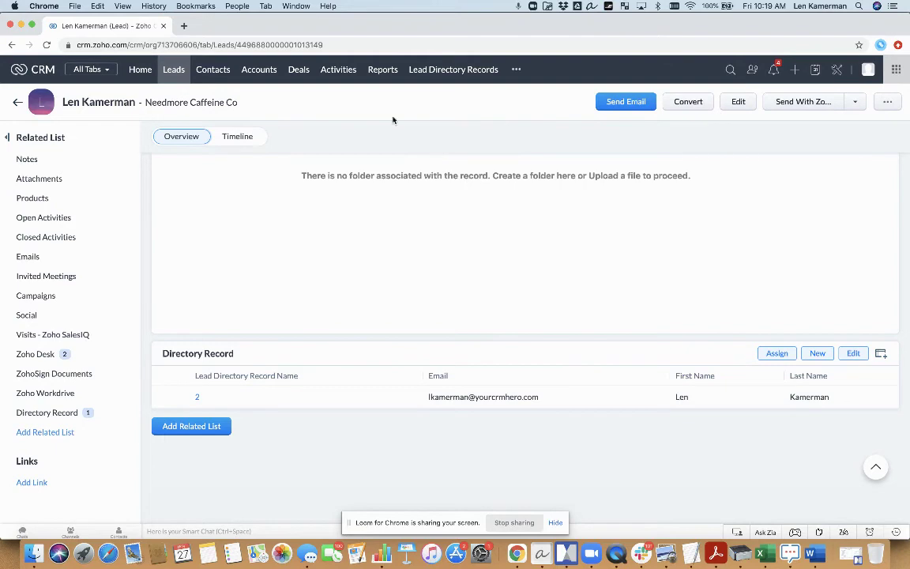
Step: Edit the All Lead Directory Records view: add Company, First Name, Last Name; remove Modified Time
left_click(434, 74)
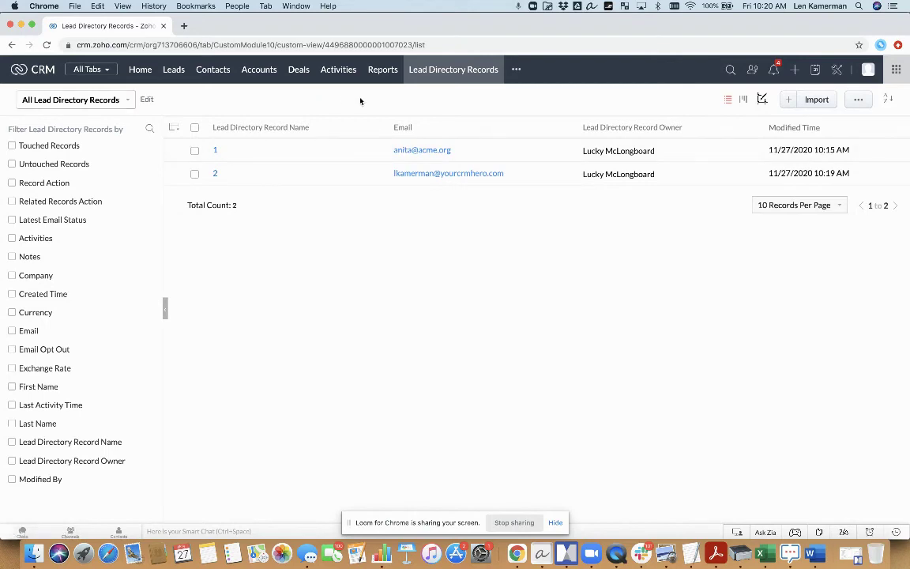
left_click(147, 101)
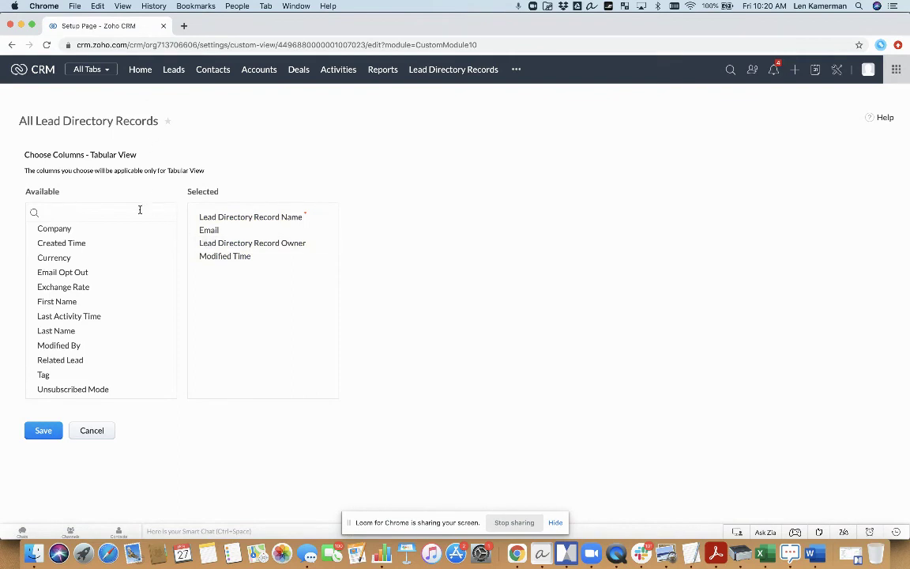
left_click(167, 230)
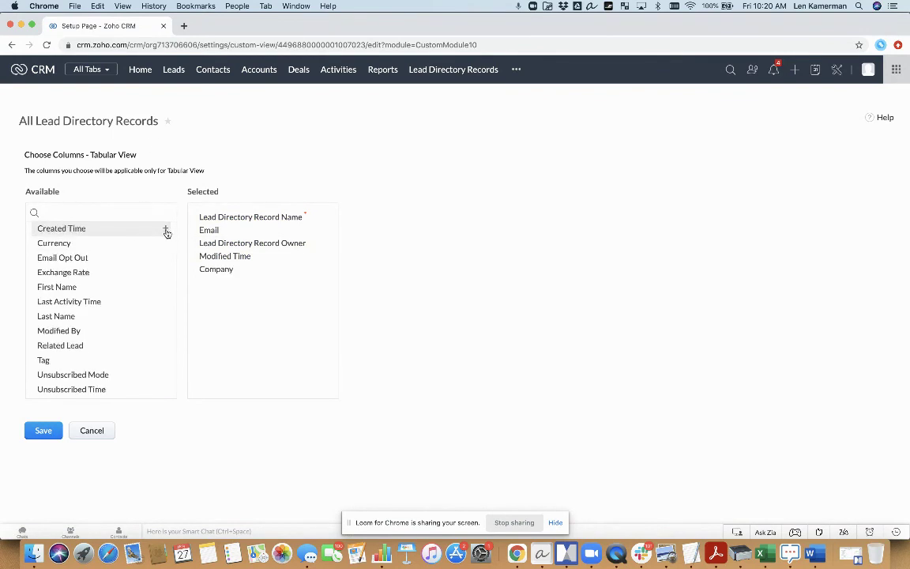
left_click(165, 288)
left_click(165, 304)
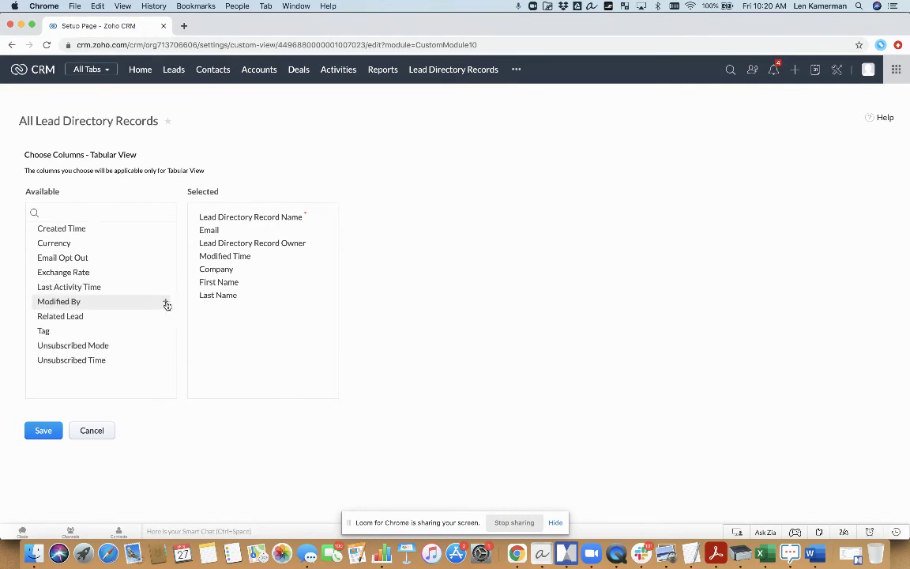
left_click(328, 258)
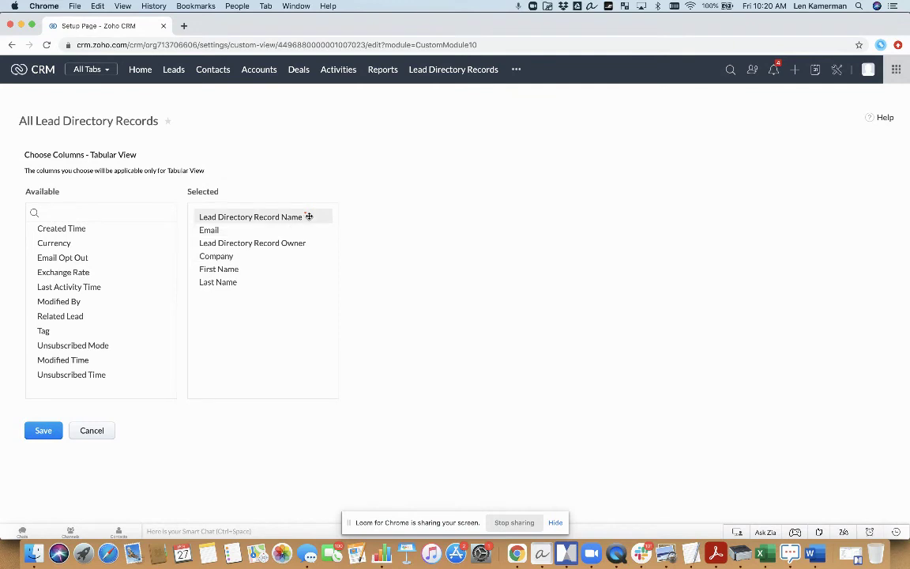
Step: Reorder the columns with Company first and Record Name last, and save the view
left_click_drag(293, 217, 291, 284)
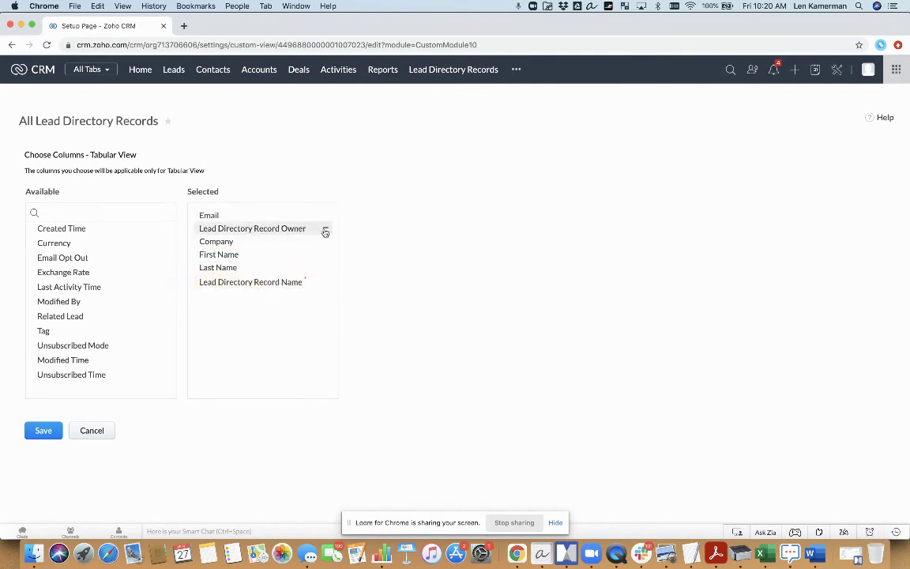
left_click_drag(290, 229, 299, 275)
left_click_drag(281, 229, 277, 252)
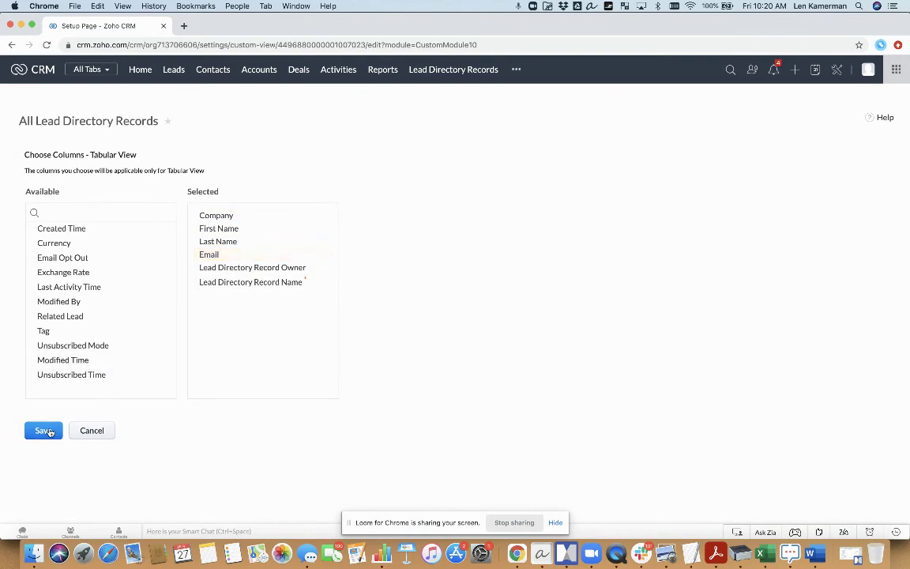
left_click(45, 430)
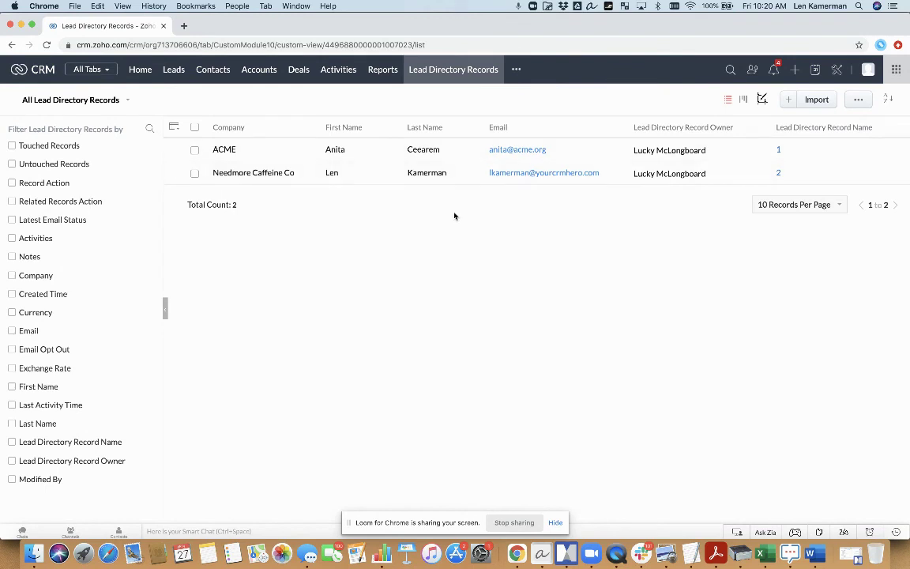
Step: Run a full global search for the new lead's surname
left_click(730, 69)
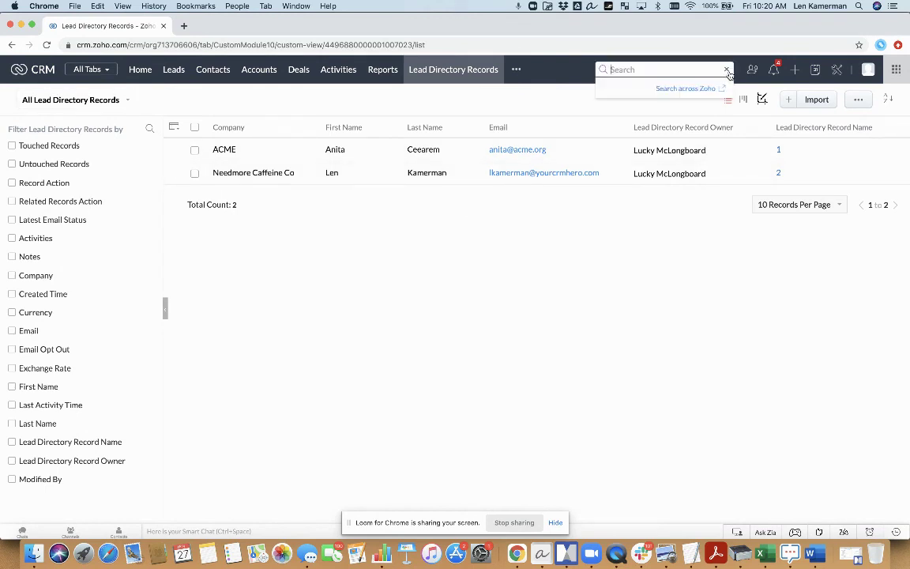
type("kamerm")
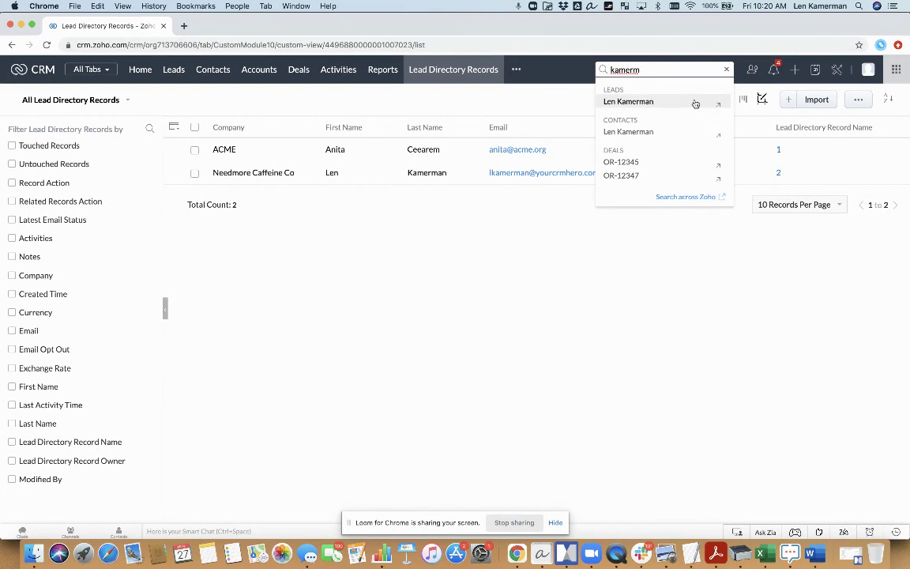
key("Escape")
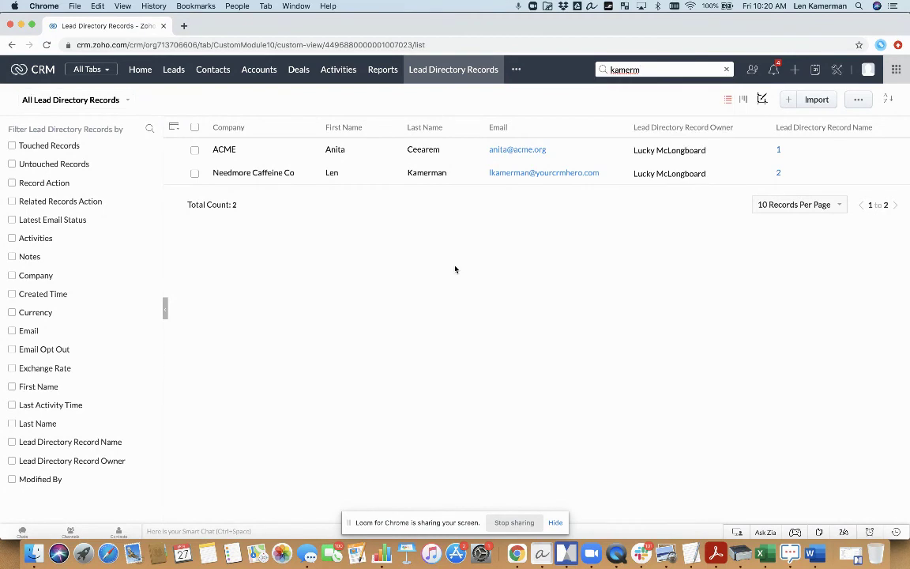
left_click(662, 70)
key("Escape")
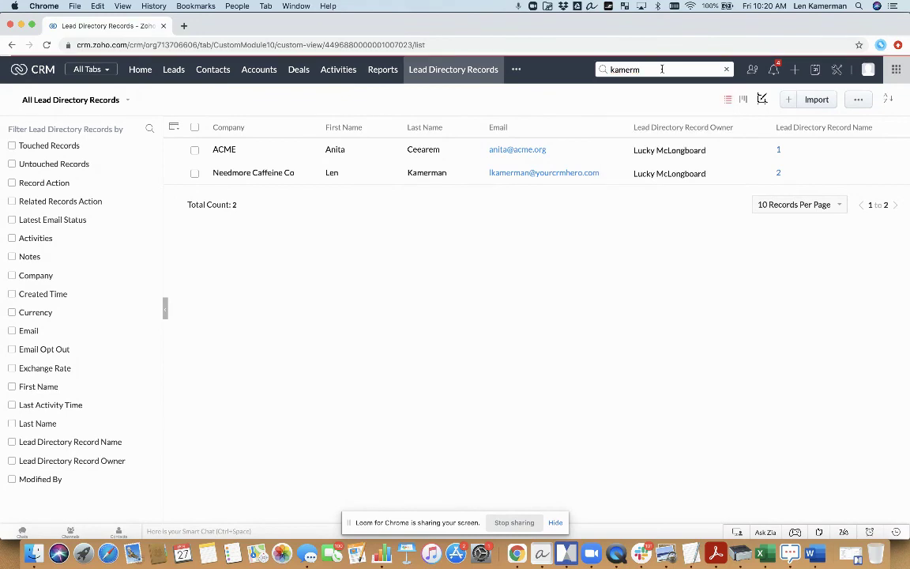
key("Return")
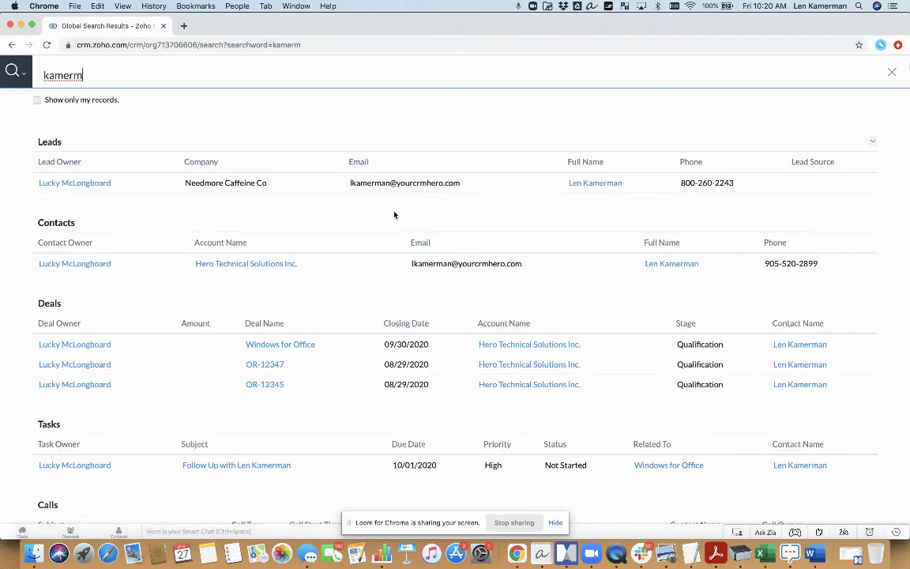
scroll(394, 214, "down", 8)
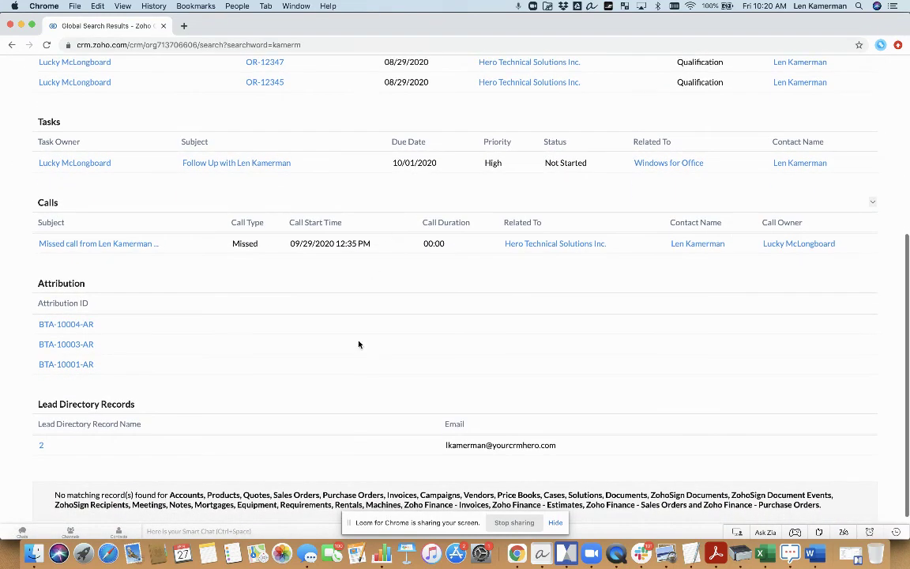
Step: Add First Name and Last Name columns to the Lead Directory Records search results
left_click(872, 406)
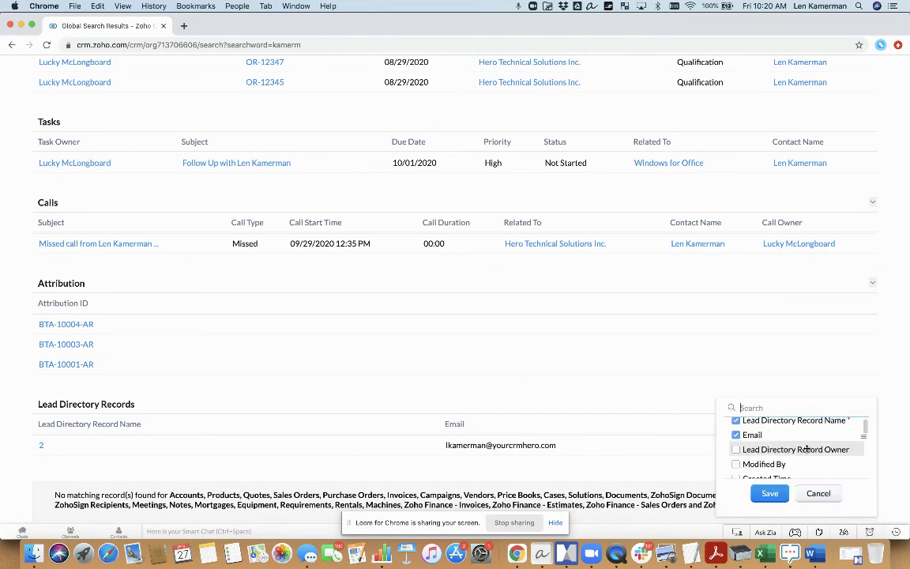
scroll(806, 449, "down", 5)
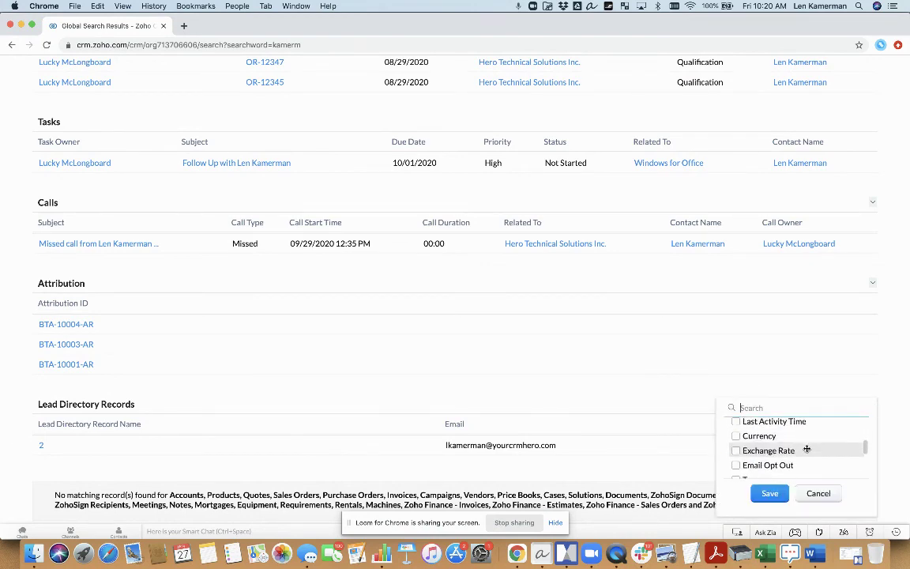
scroll(806, 449, "down", 5)
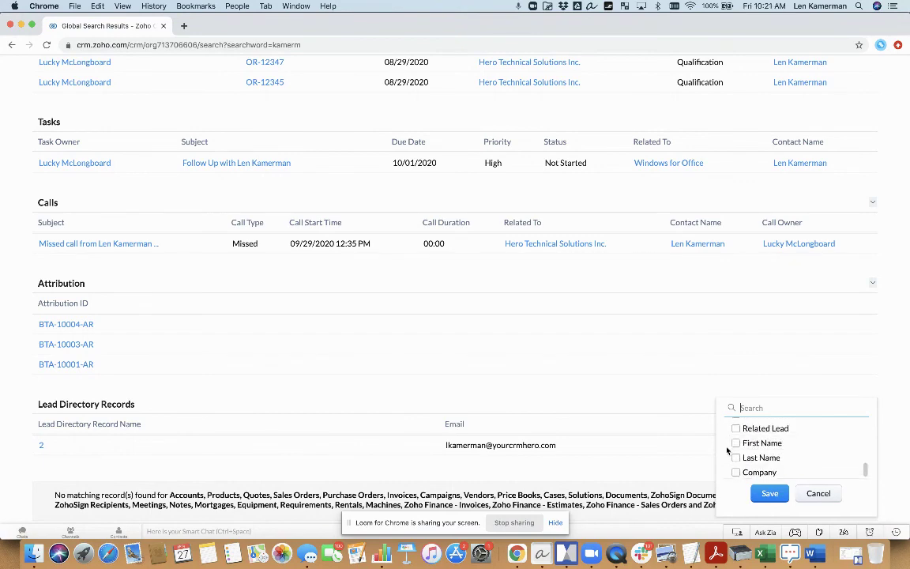
left_click(736, 443)
left_click(736, 458)
left_click(769, 494)
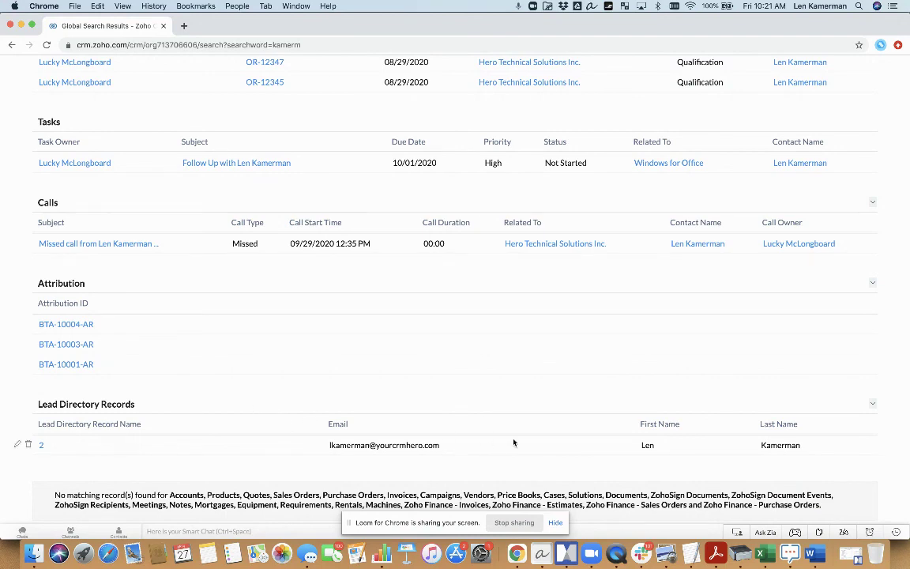
scroll(513, 423, "up", 5)
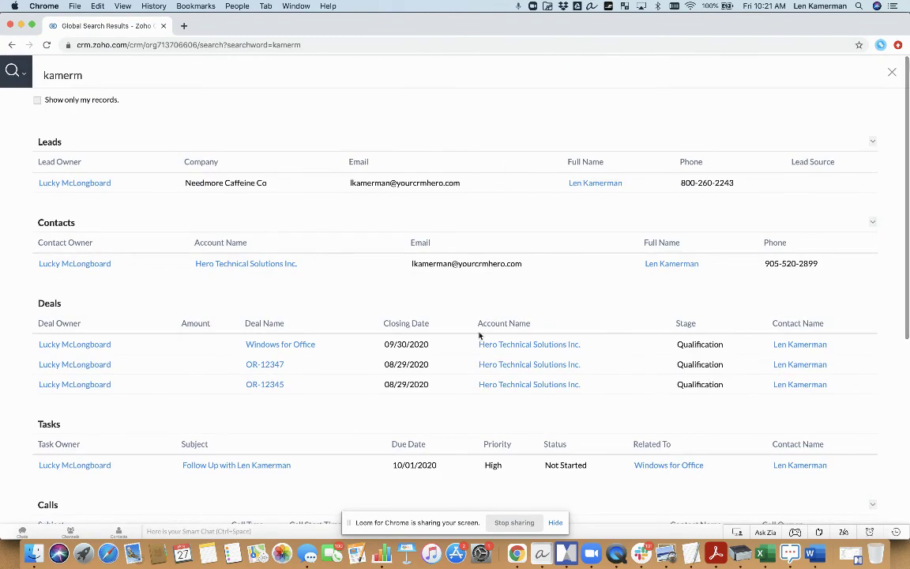
Step: Close Global Search Results, returning to the All Lead Directory Records list with both records
left_click(891, 73)
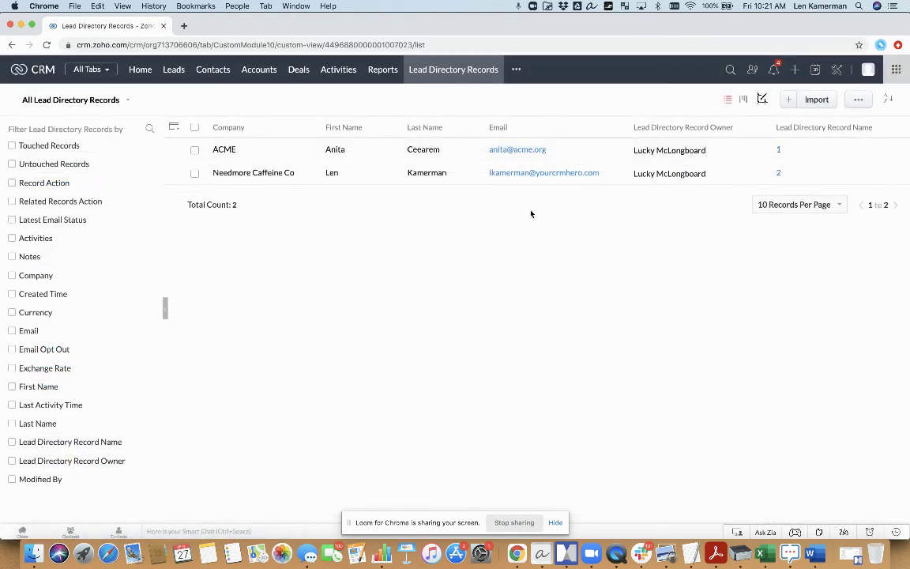